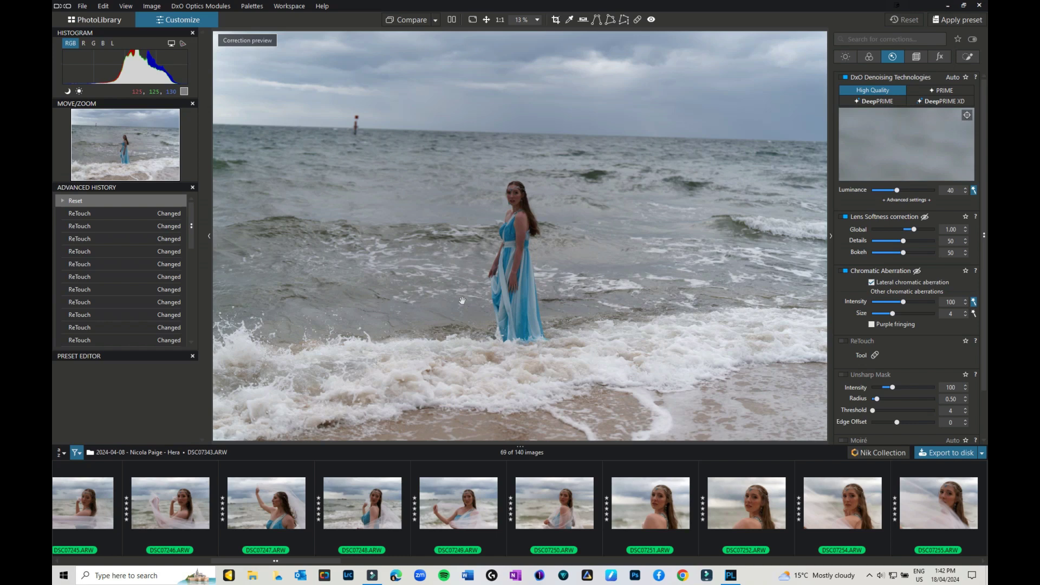
- Open the zoom percentage dropdown above the beach portrait
left_click(535, 19)
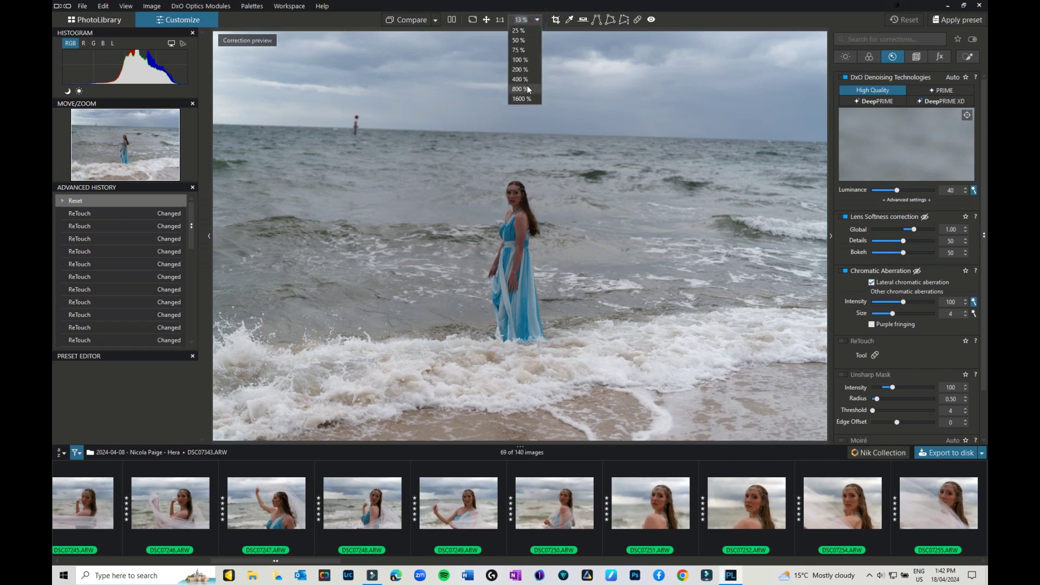
- Zoom to 200%, pan across the face, shoulder and dress belt, then pick another session shot
left_click(525, 68)
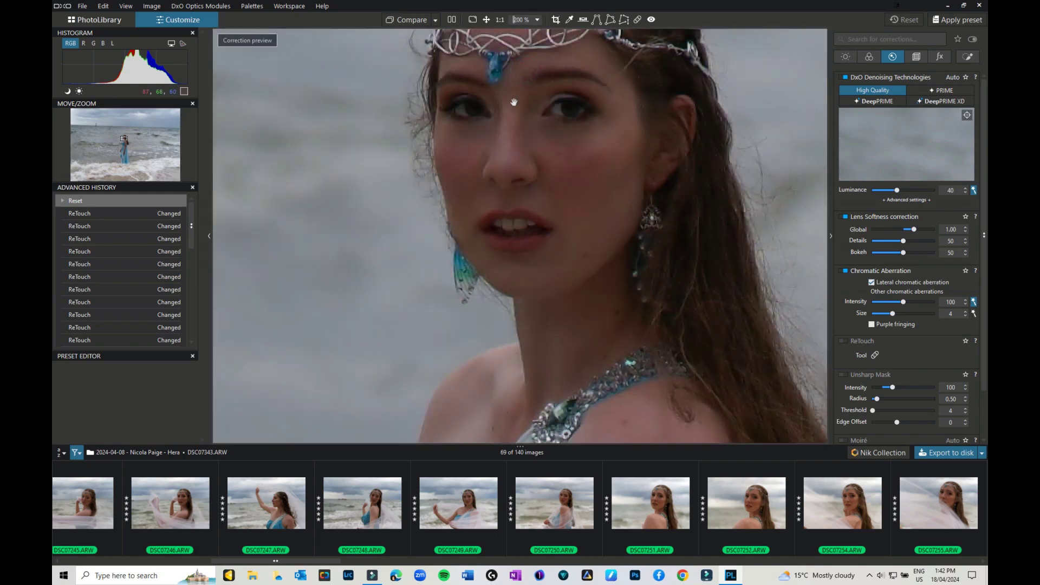
left_click_drag(555, 149, 574, 116)
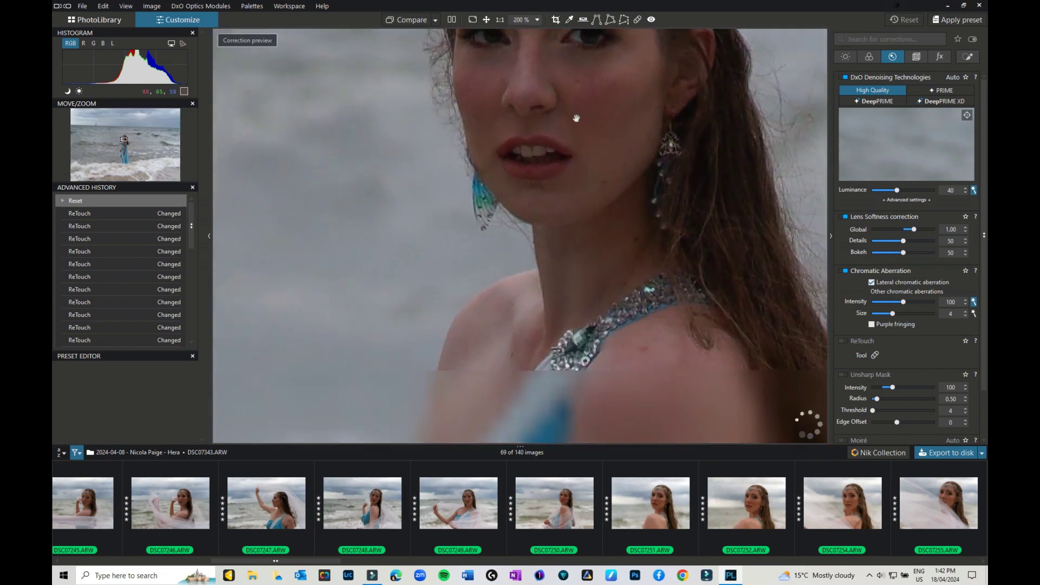
scroll(645, 302, "down", 3)
scroll(625, 325, "down", 3)
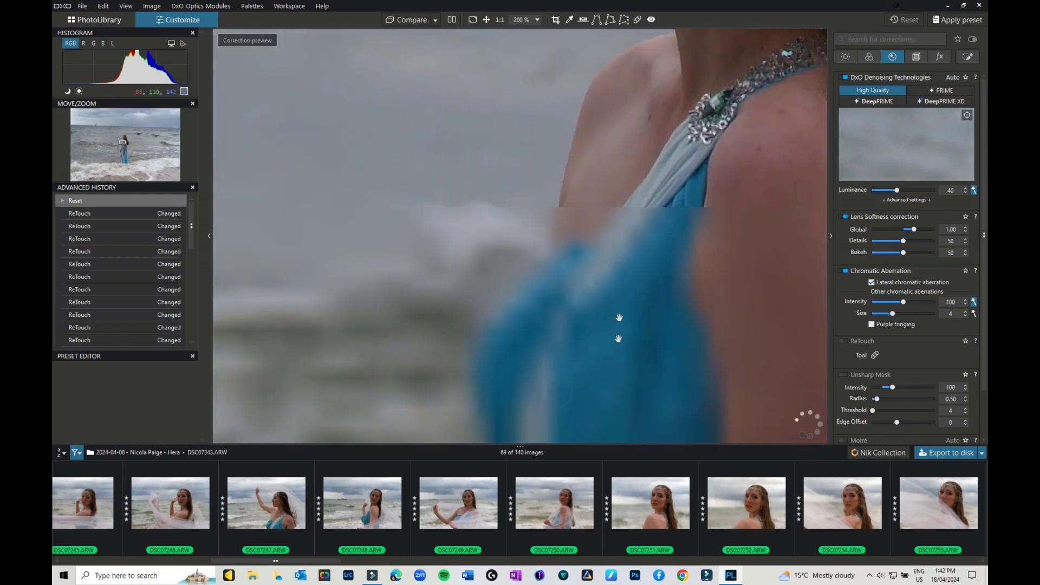
scroll(622, 337, "down", 1)
scroll(618, 342, "down", 3)
left_click_drag(615, 365, 604, 226)
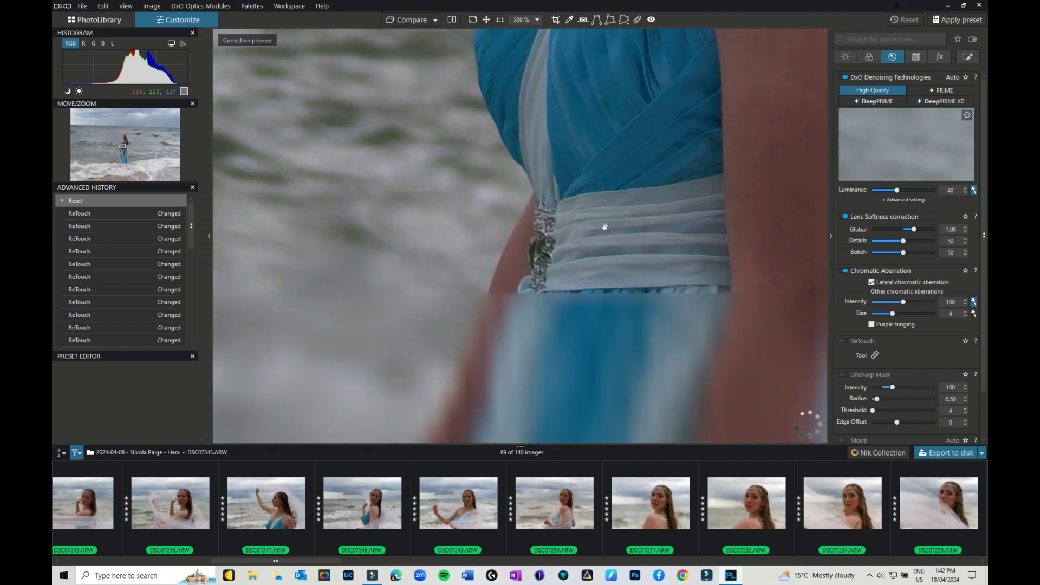
scroll(580, 269, "up", 1)
scroll(569, 301, "up", 4)
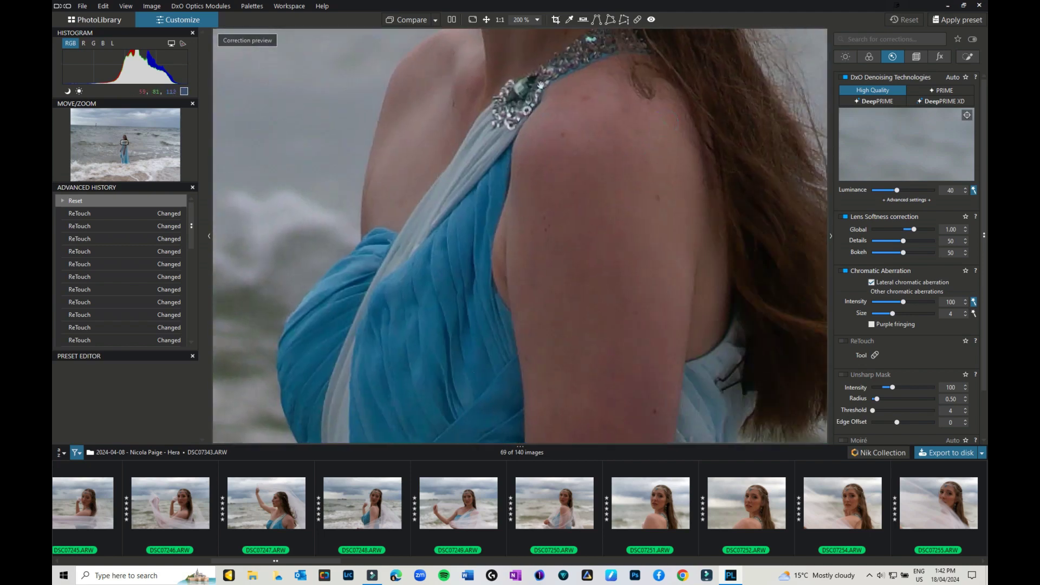
scroll(529, 344, "up", 3)
scroll(439, 354, "up", 3)
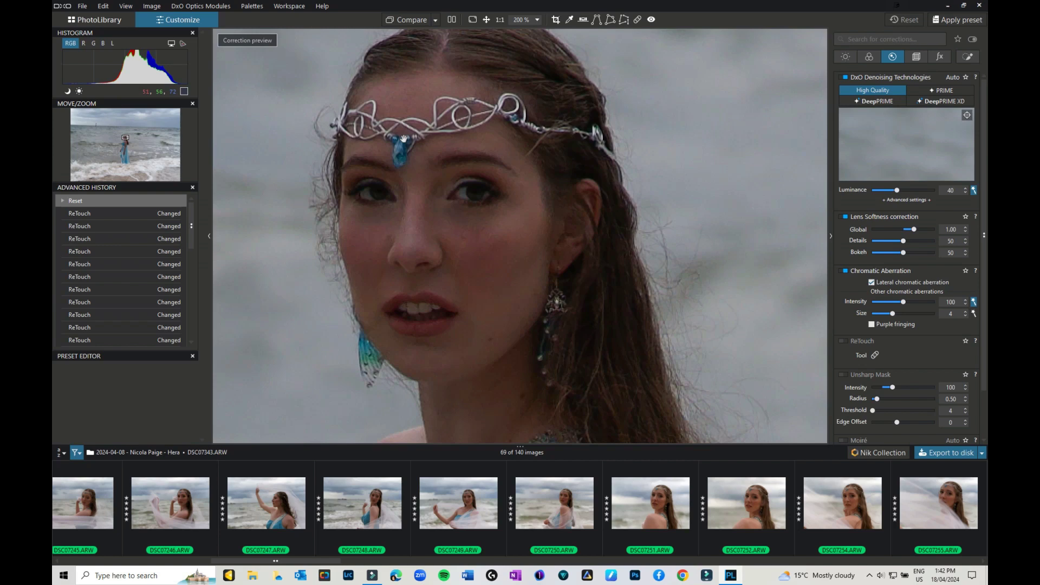
left_click(455, 500)
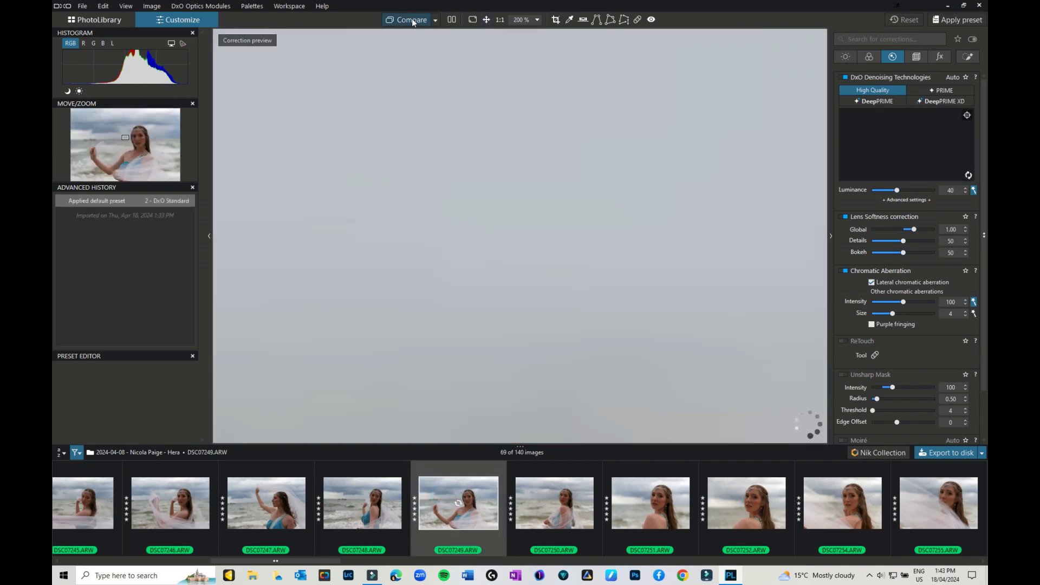
- Fit the whole image to the view and open another filmstrip shot
left_click(487, 20)
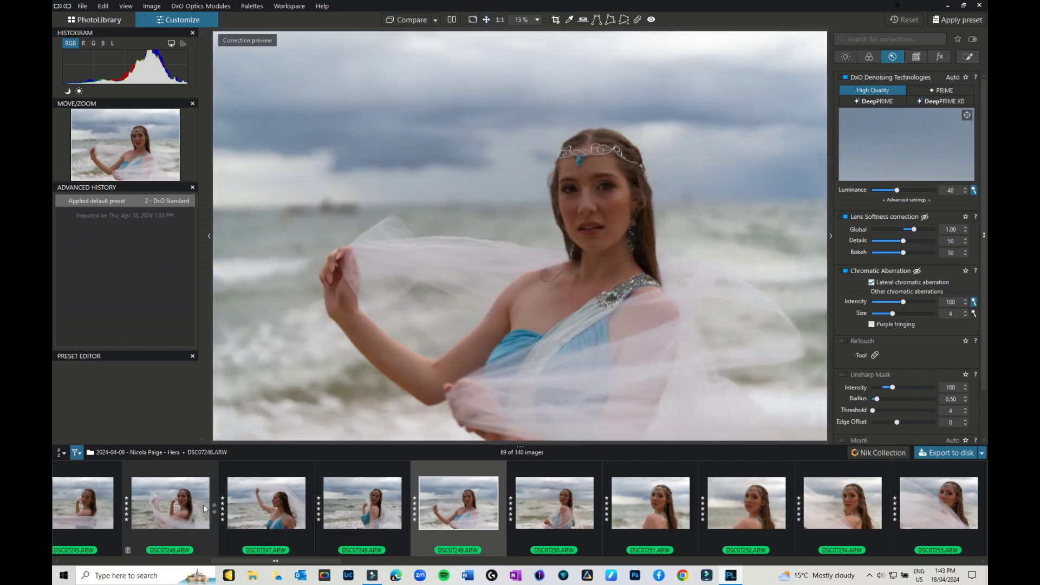
left_click(928, 511)
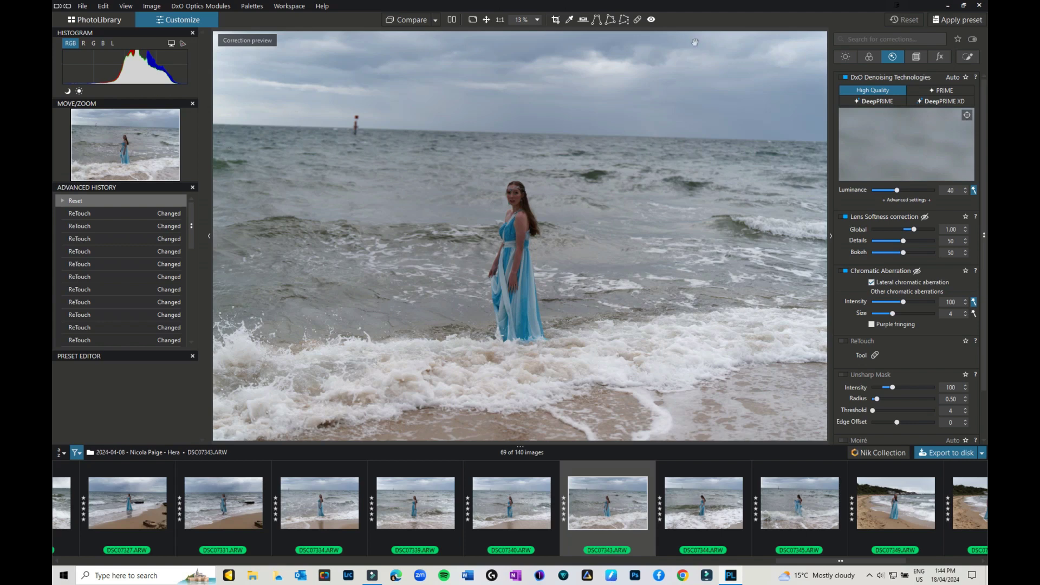
- Align the Horizon tool's line with the sea horizon, applying a -1.74 rotation
left_click(922, 58)
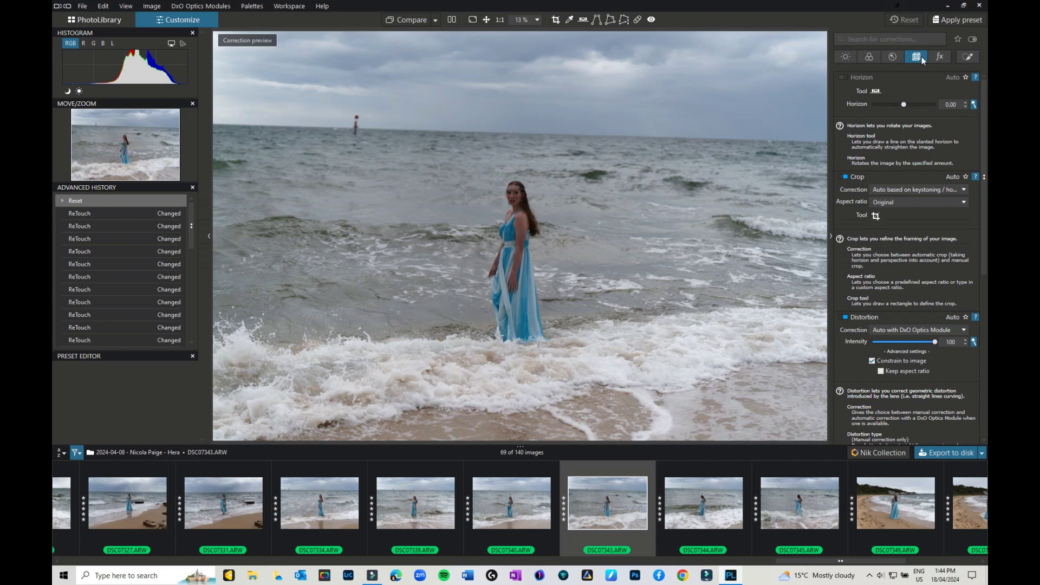
left_click(878, 95)
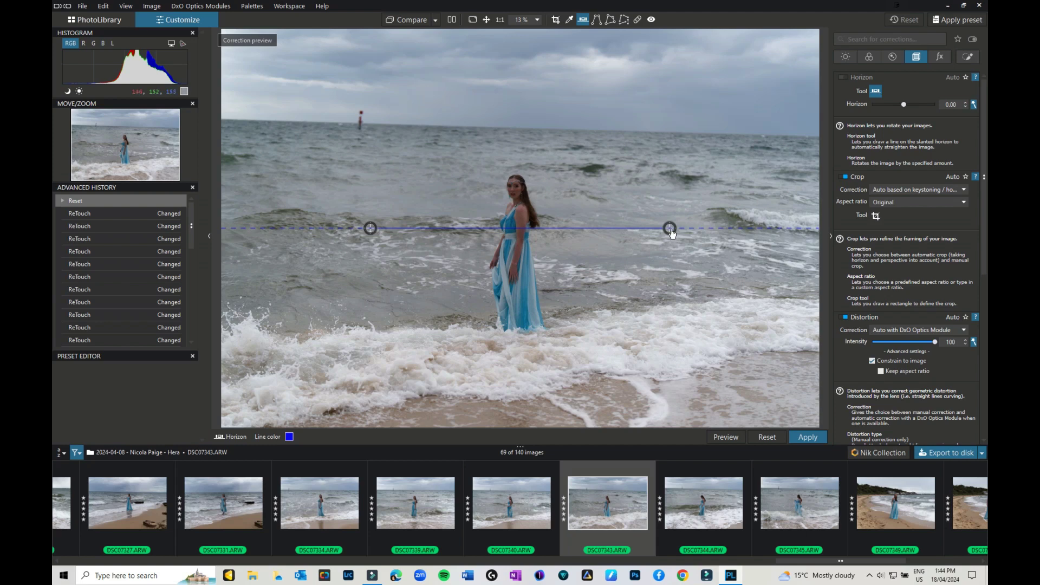
left_click_drag(670, 232, 688, 135)
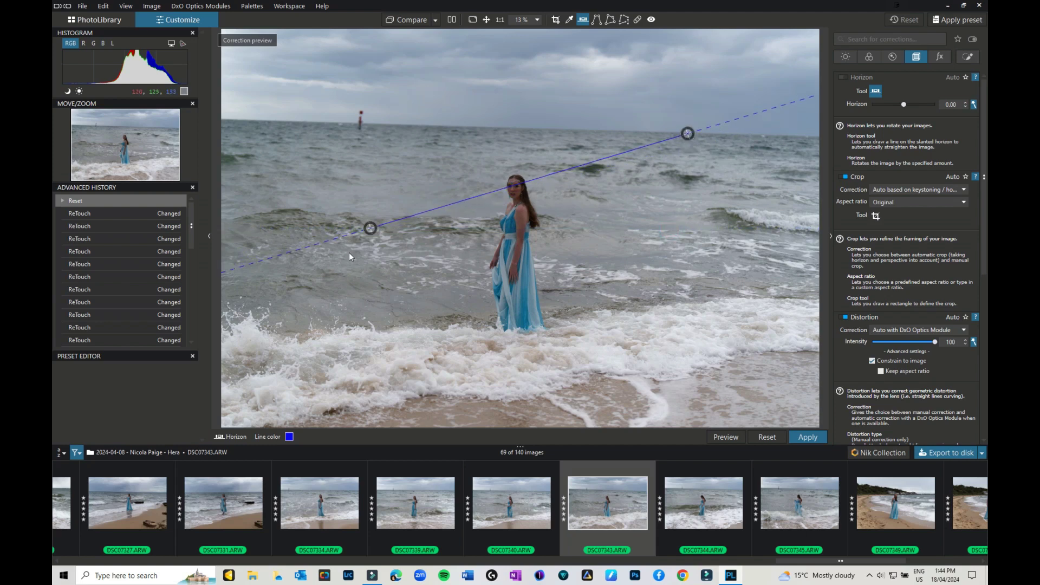
left_click_drag(371, 229, 333, 122)
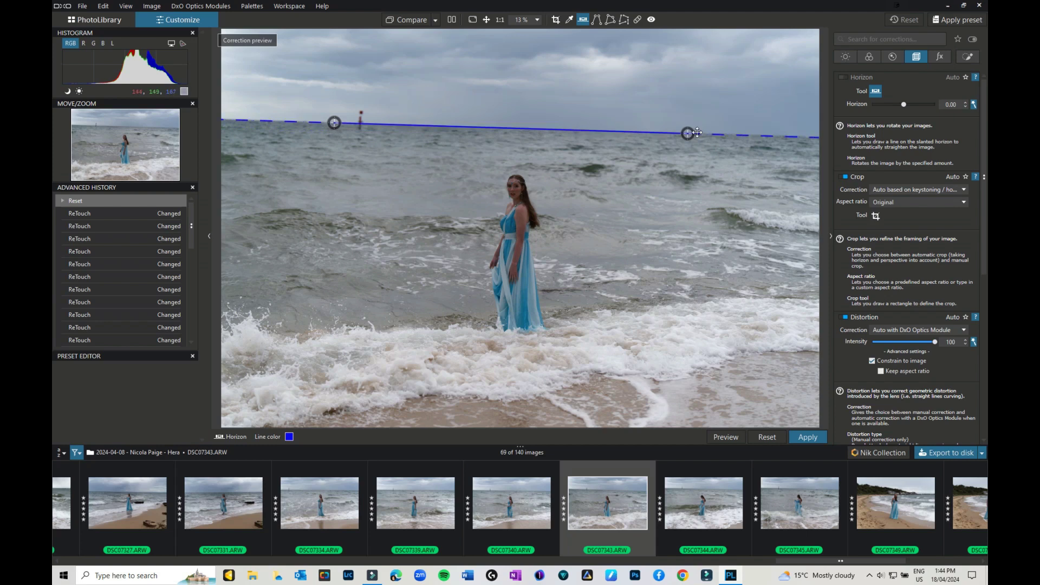
key("Return")
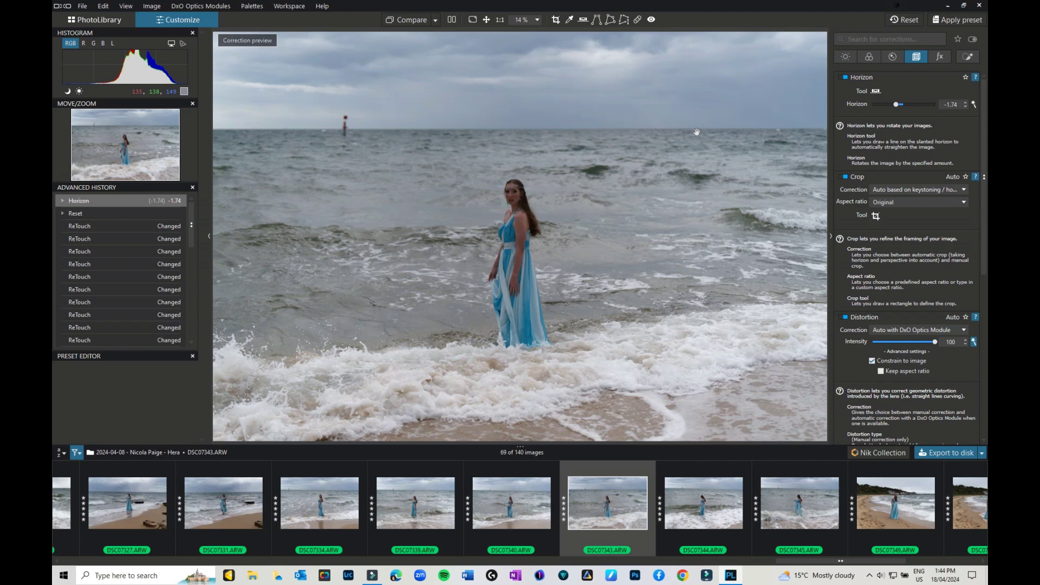
left_click(977, 77)
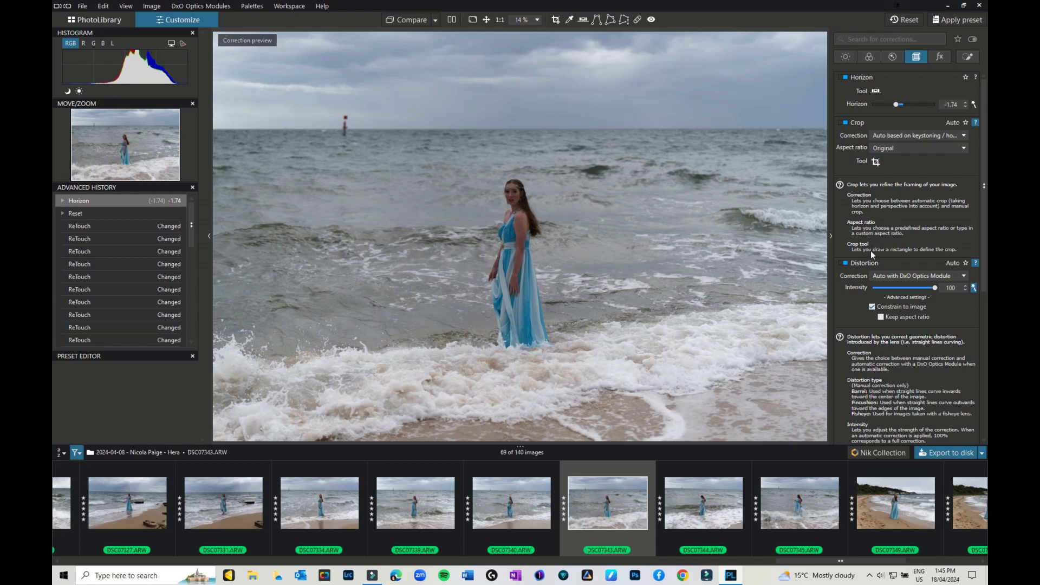
- Crop the portrait with the Crop tool at a 7 × 5 aspect ratio
left_click(964, 136)
left_click(963, 136)
left_click(975, 122)
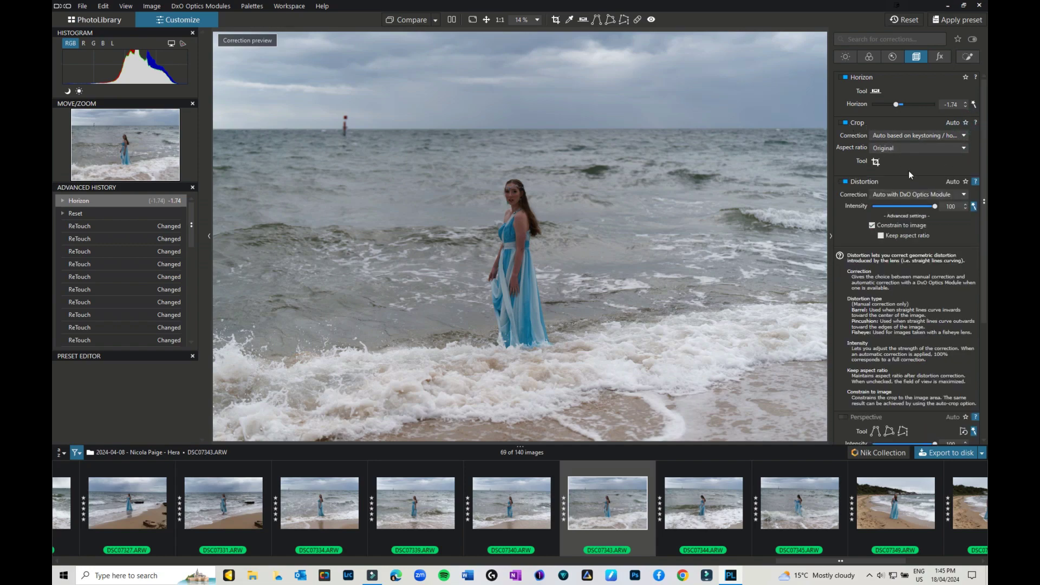
left_click(876, 163)
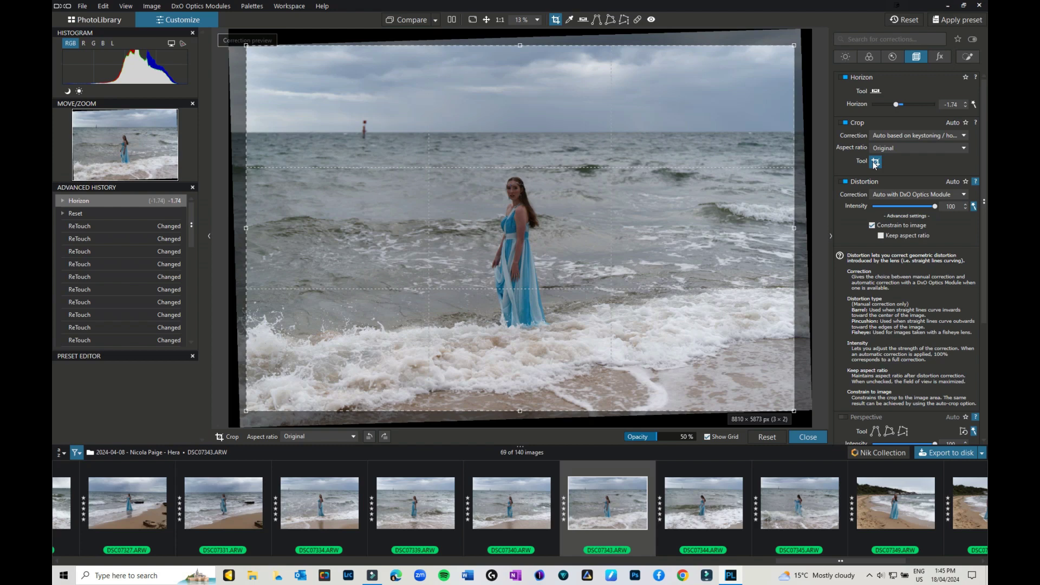
left_click(907, 150)
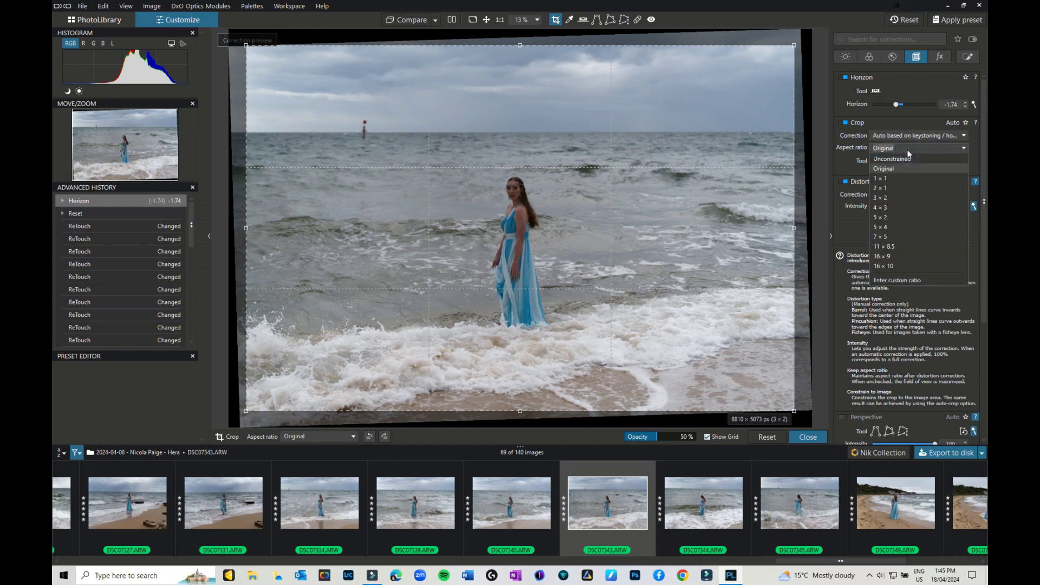
left_click(896, 236)
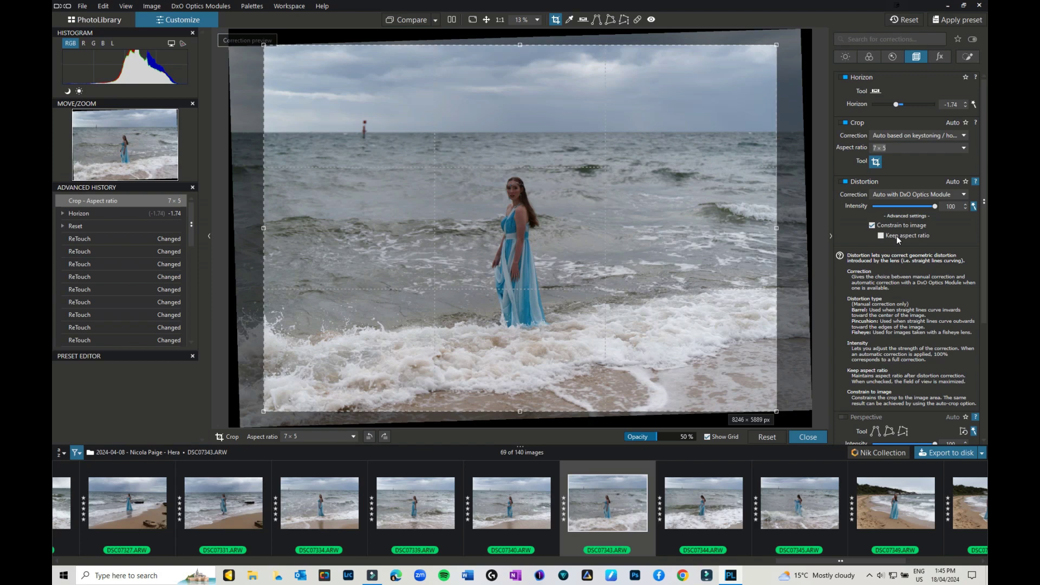
left_click(803, 439)
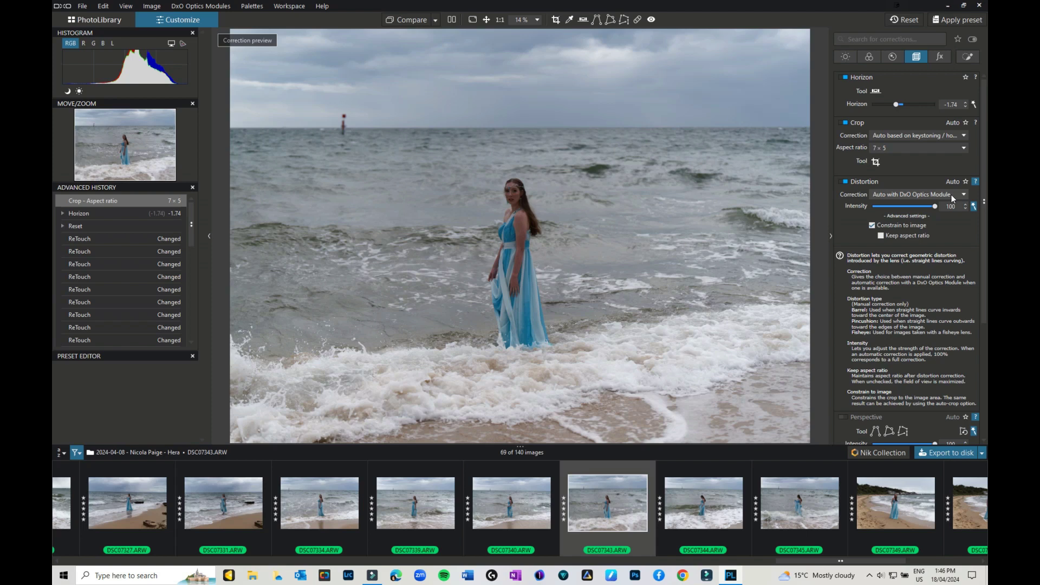
left_click(843, 181)
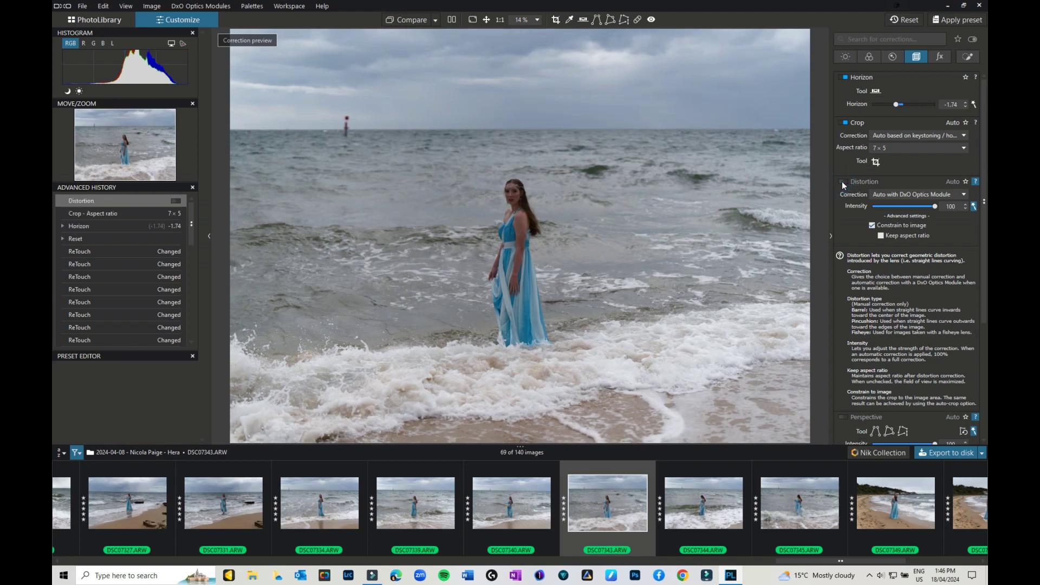
left_click(842, 181)
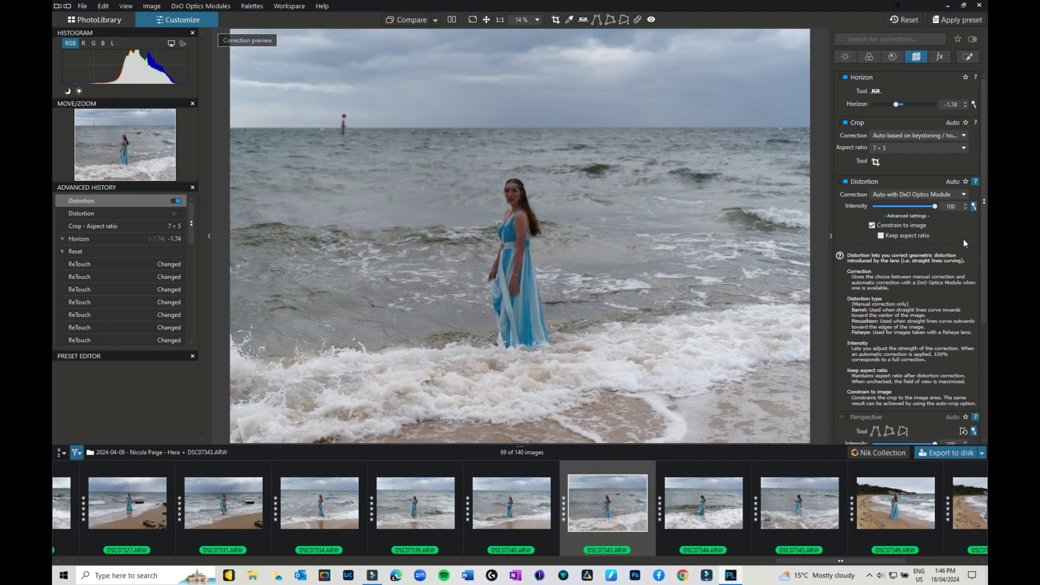
left_click(976, 181)
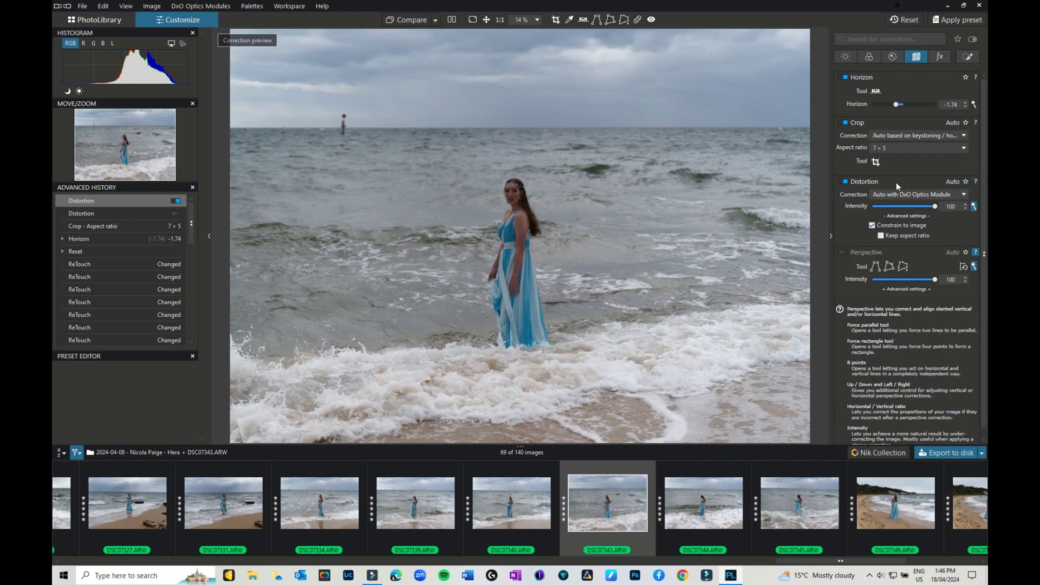
- Switch perspective correction on and re-enable the -1.74 horizon straightening
left_click(846, 252)
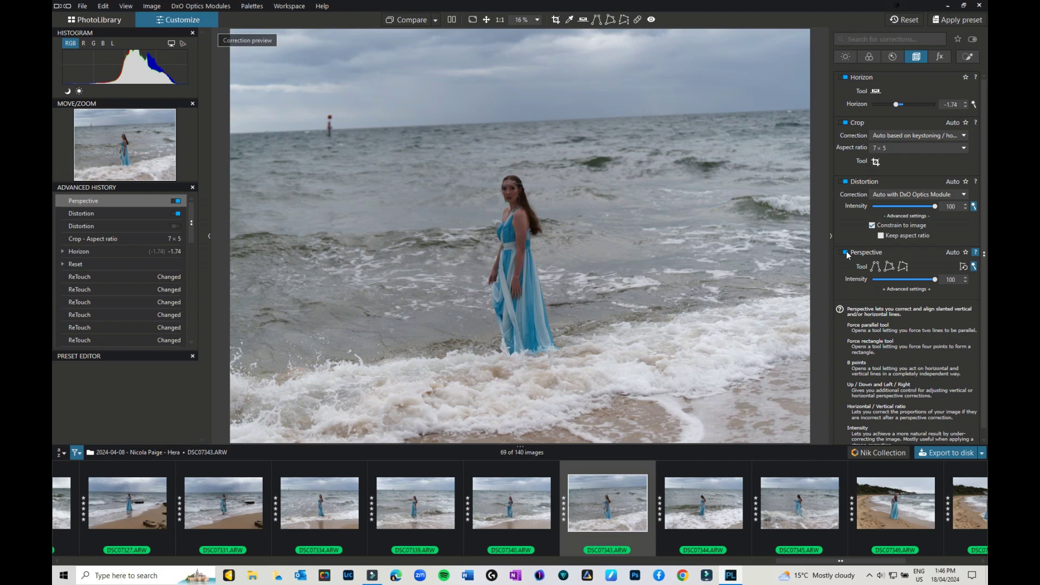
left_click(845, 77)
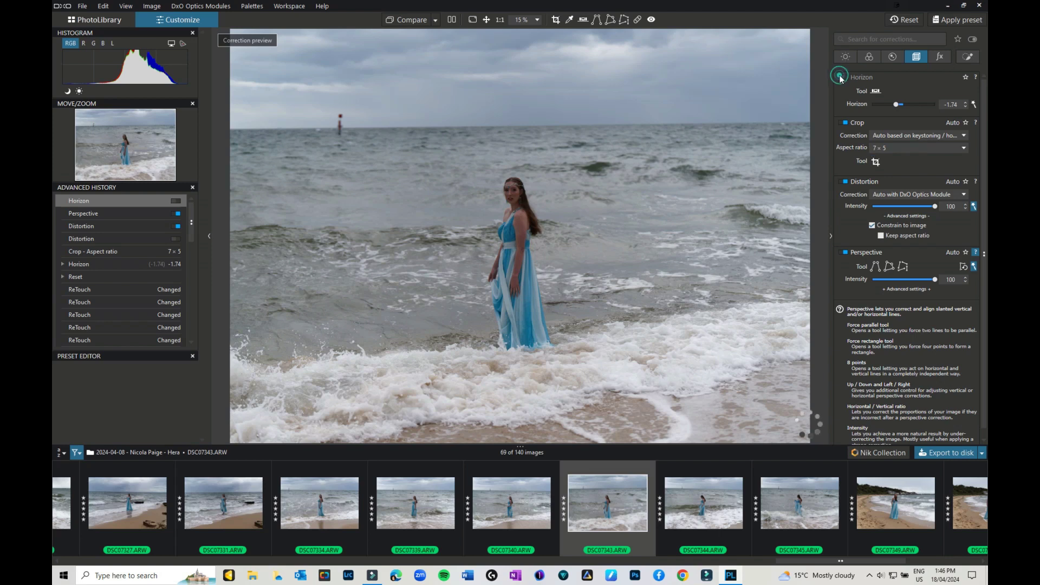
left_click(843, 76)
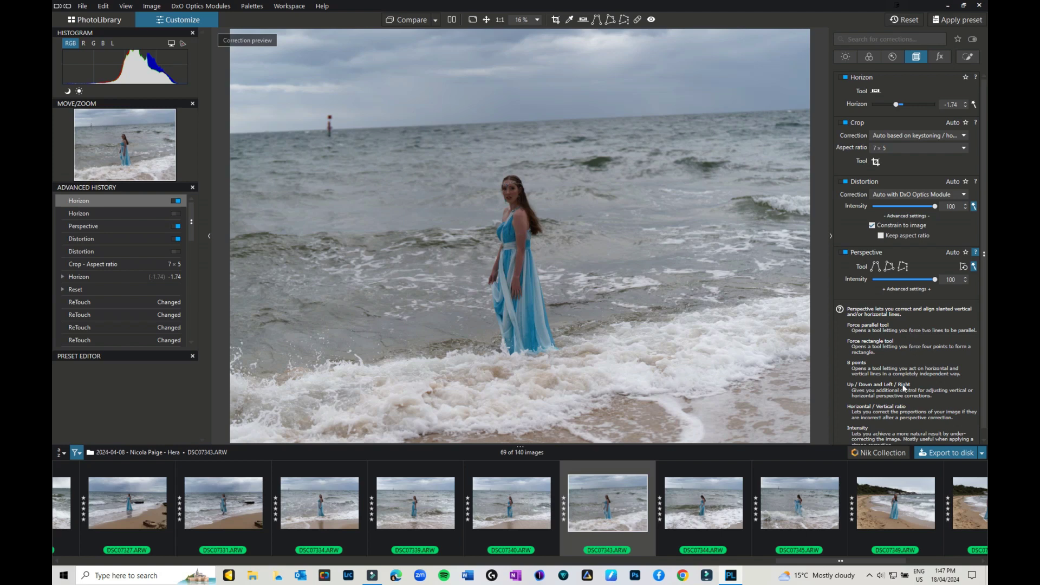
scroll(903, 385, "down", 1)
scroll(903, 375, "up", 1)
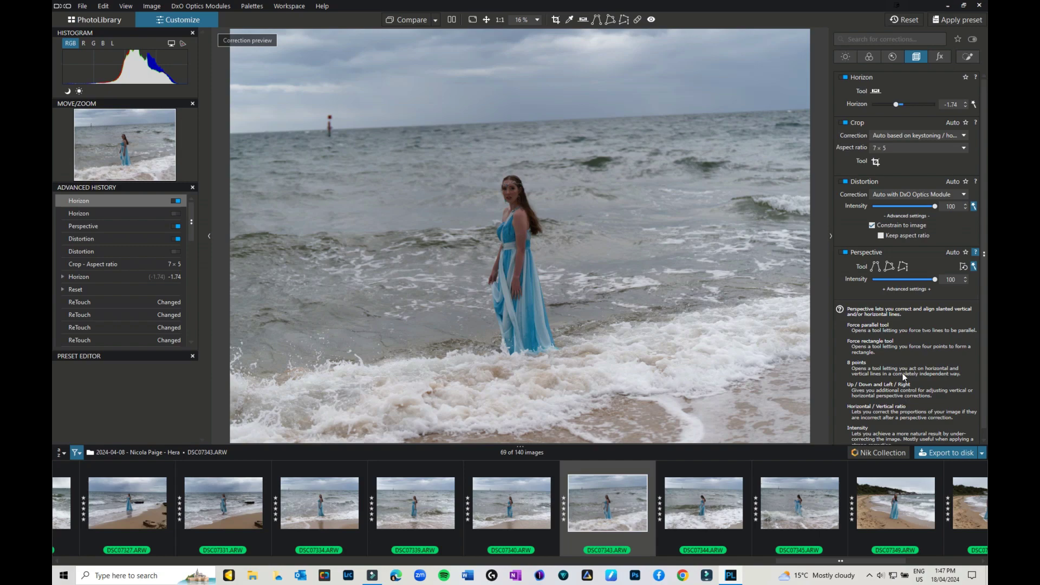
- Try the Force parallel, Rectangle and 8 points perspective tools, settling on Rectangle
left_click(874, 267)
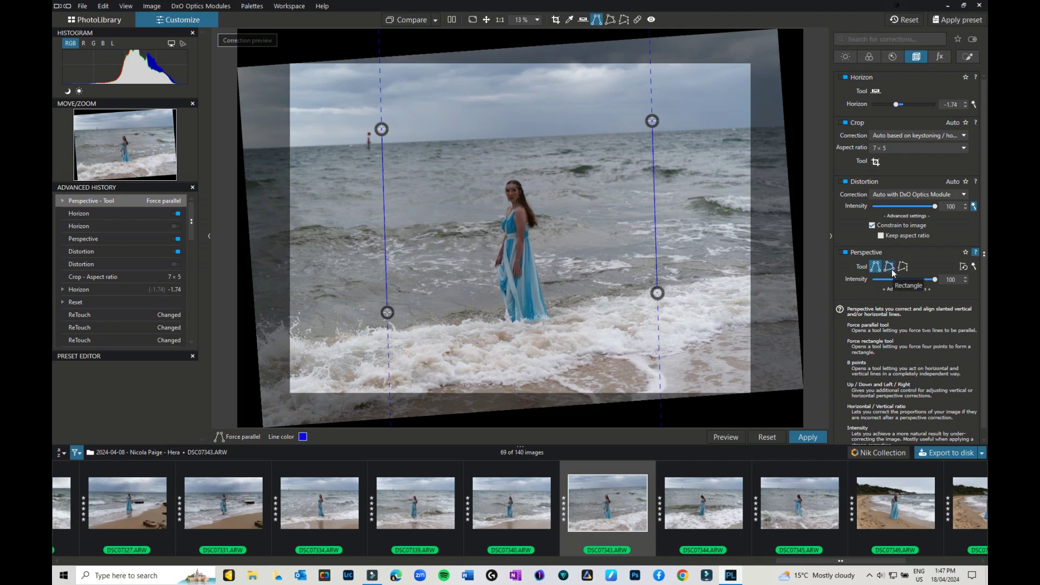
left_click_drag(658, 308, 662, 339)
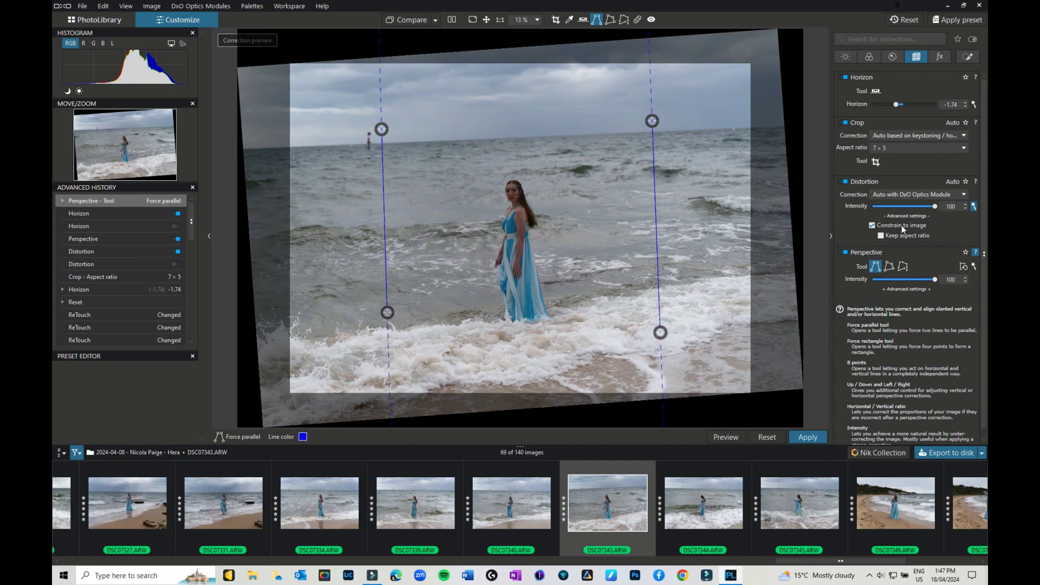
left_click(888, 268)
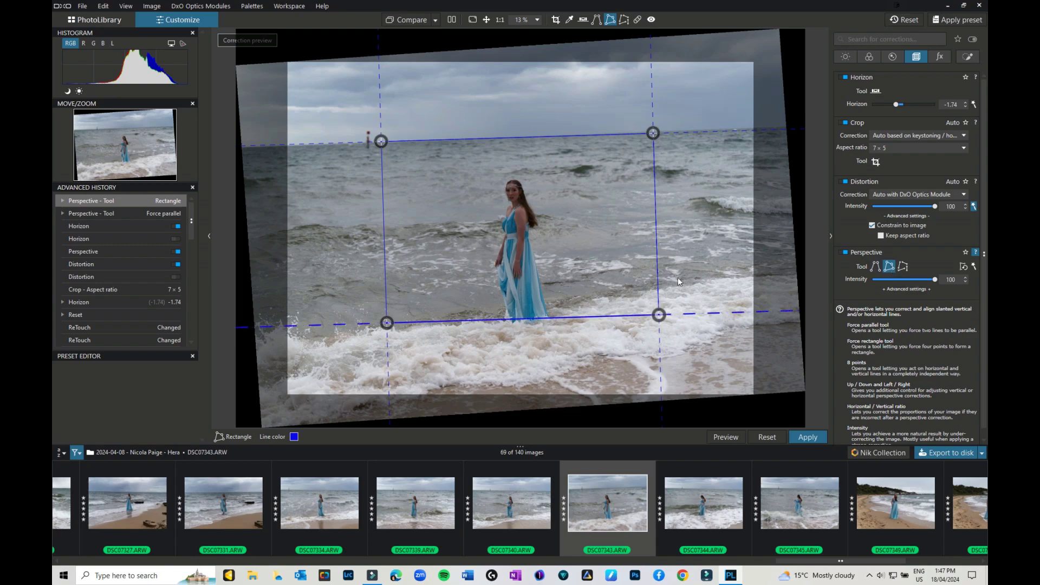
left_click(903, 266)
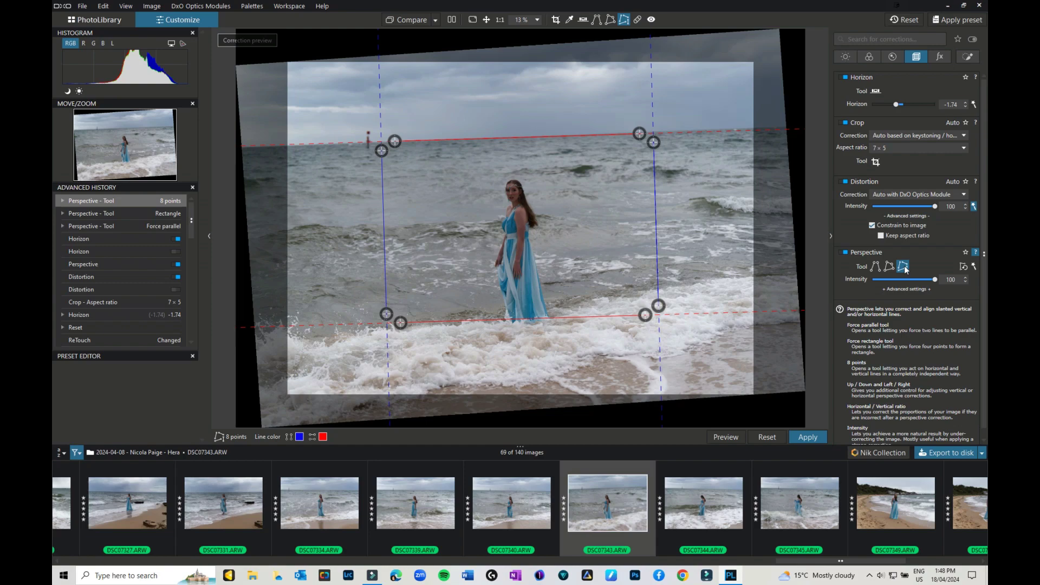
left_click(891, 267)
left_click(875, 268)
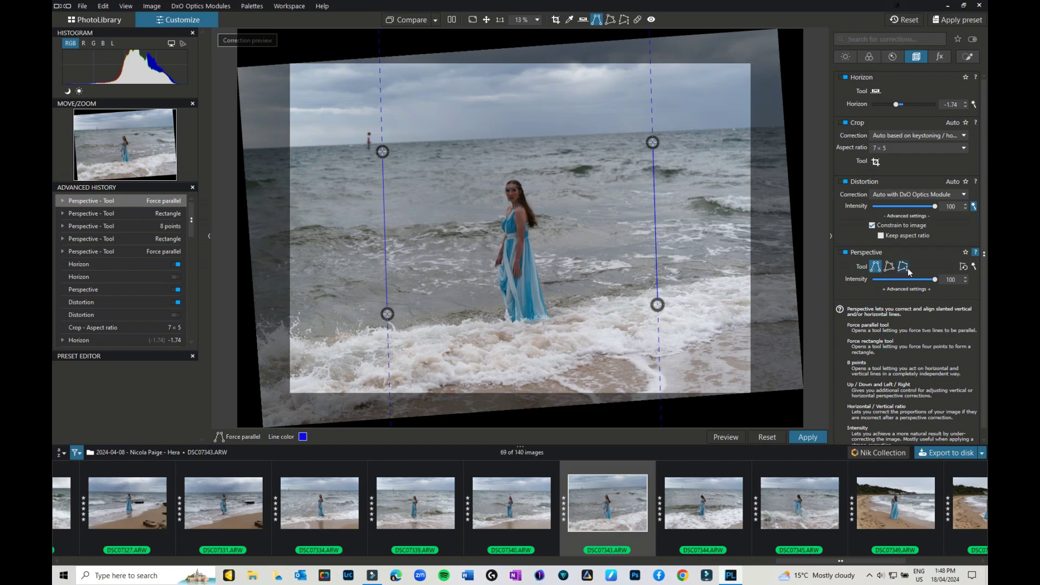
left_click(891, 267)
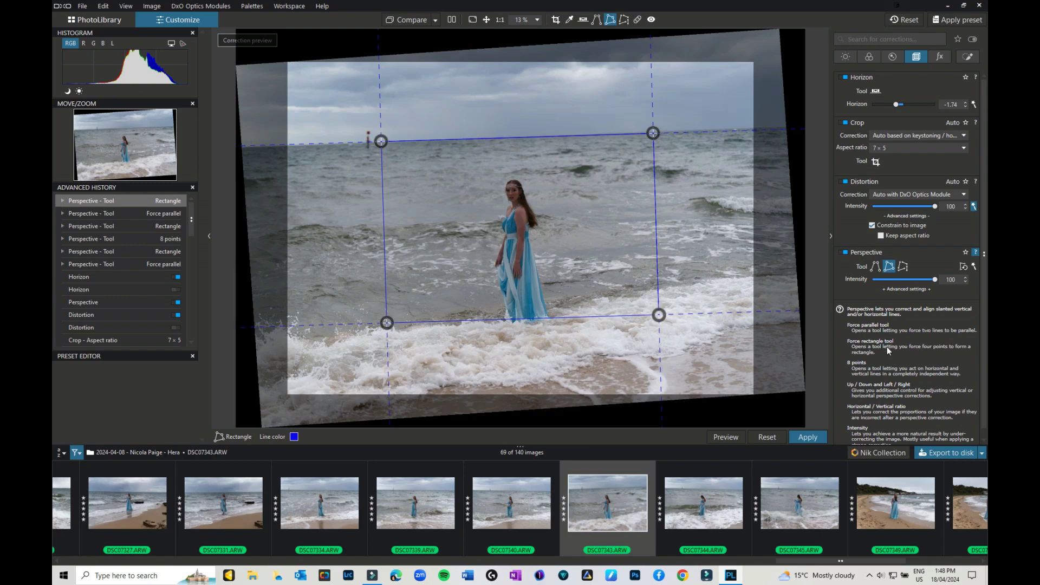
- Apply the Rectangle perspective correction, leaving the horizon angle at 0.72
left_click(809, 437)
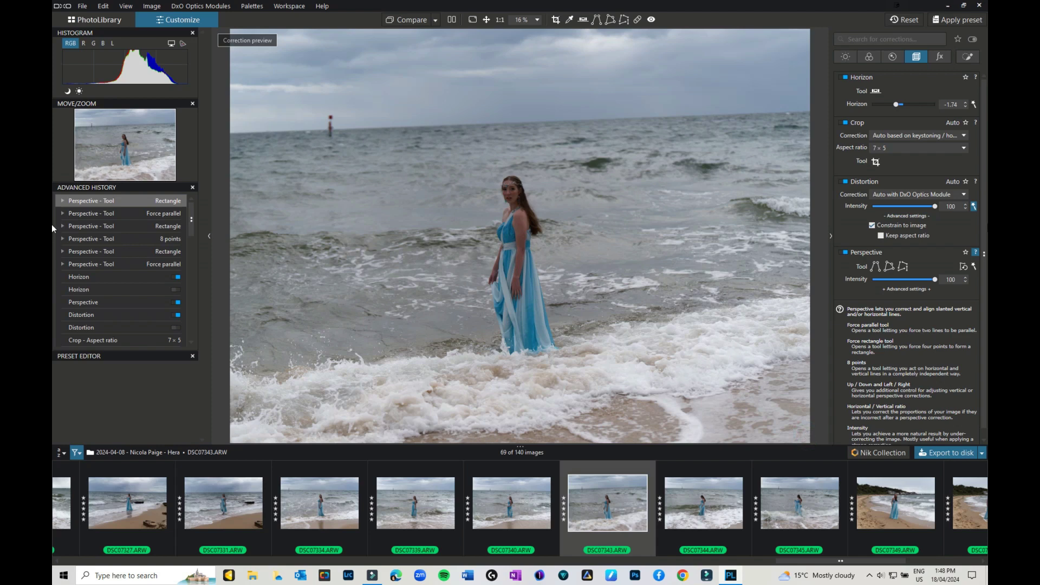
left_click(976, 252)
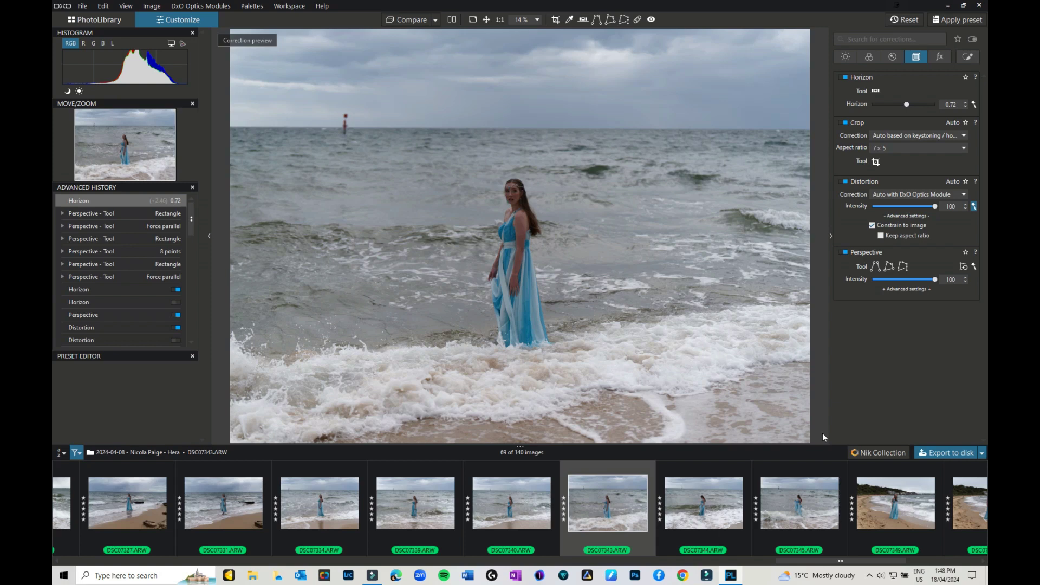
left_click(846, 57)
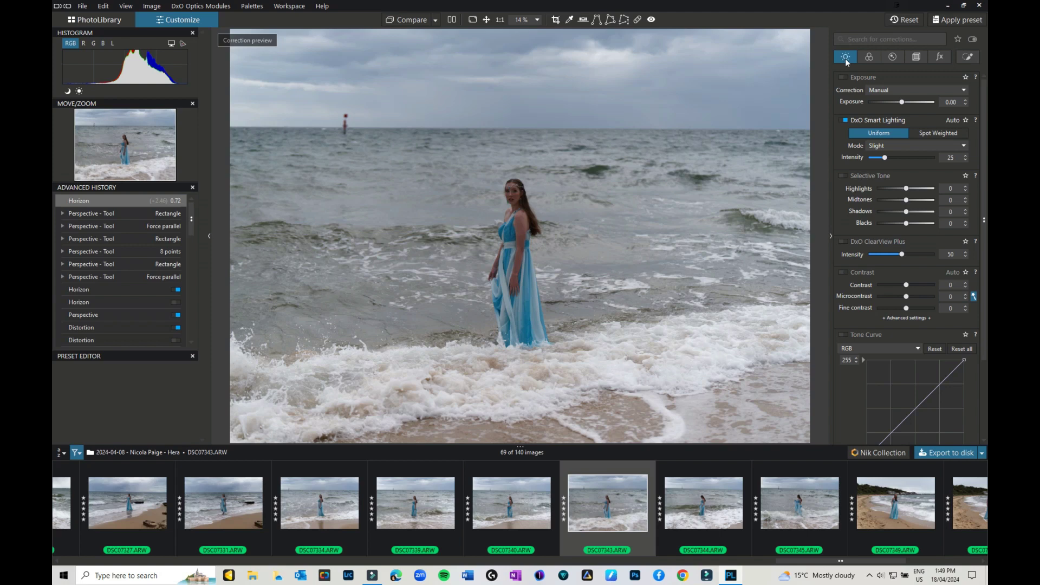
- Enable Exposure correction with highlight priority and Smart Lighting set to Medium
left_click(846, 77)
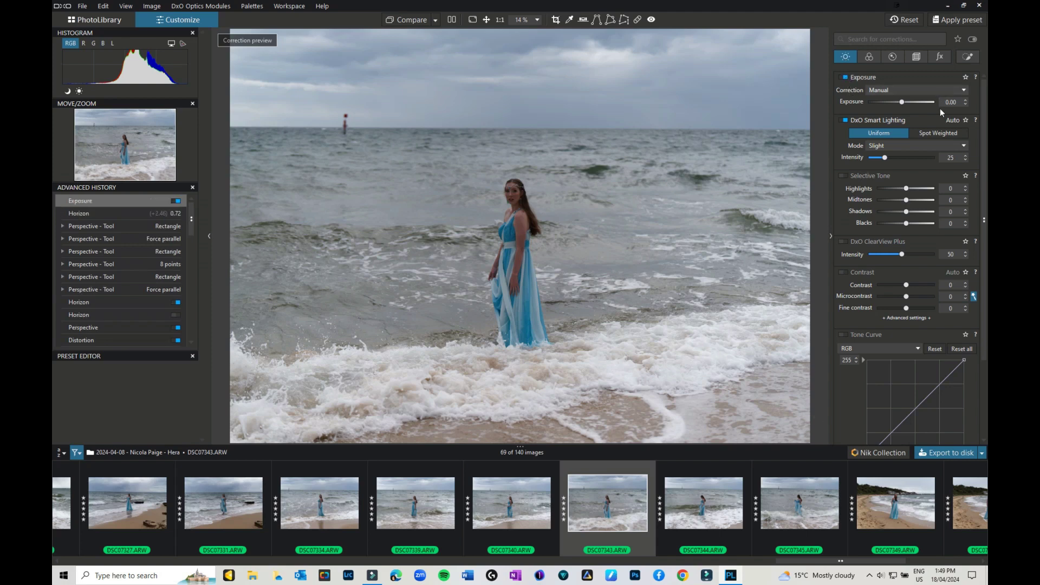
left_click(916, 90)
left_click(927, 139)
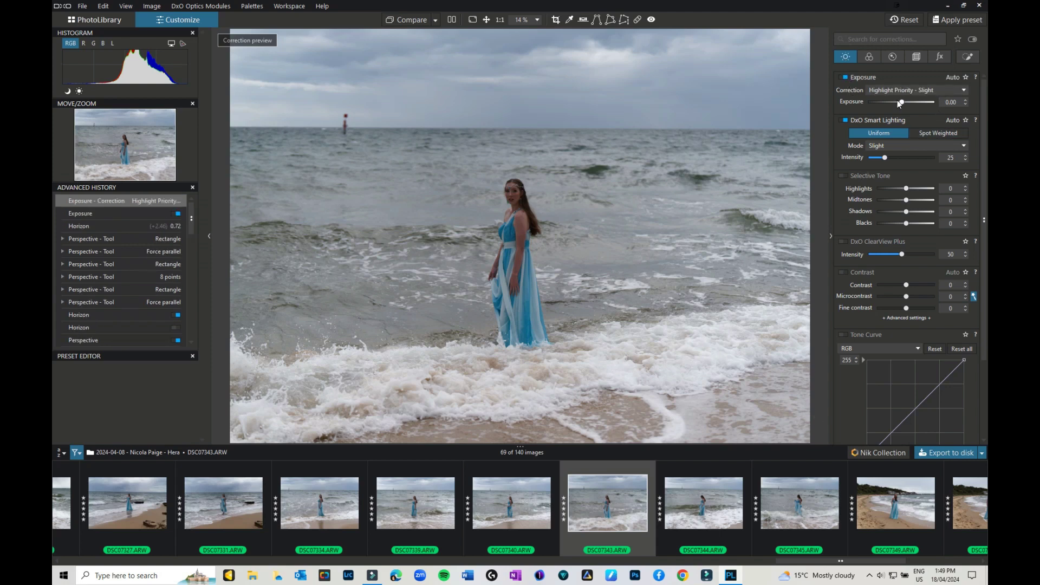
left_click(903, 145)
left_click(896, 165)
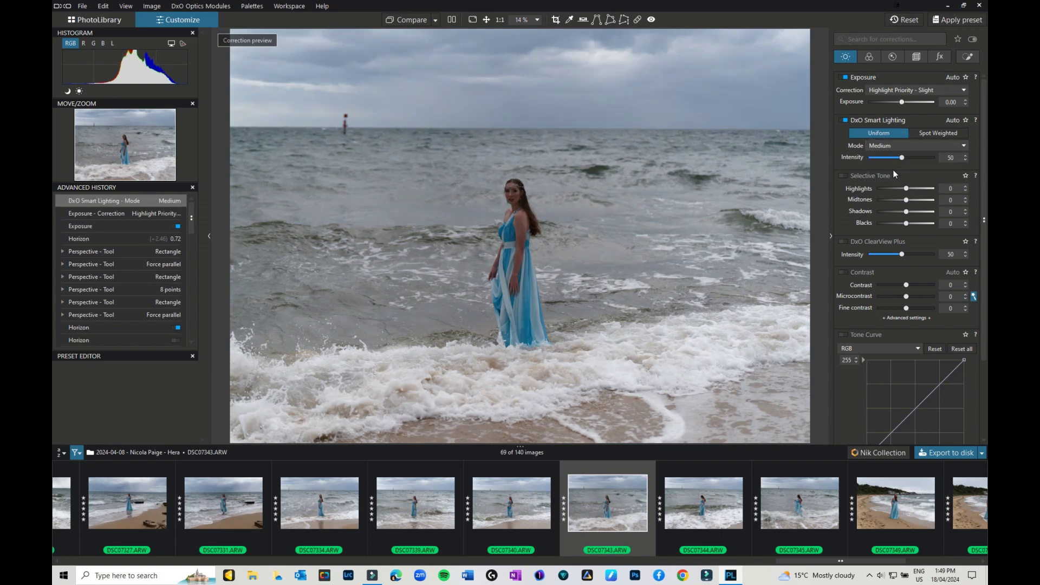
- Set exposure to 0.55, highlights to 16 and ClearView Plus intensity to 7
left_click_drag(902, 189, 915, 189)
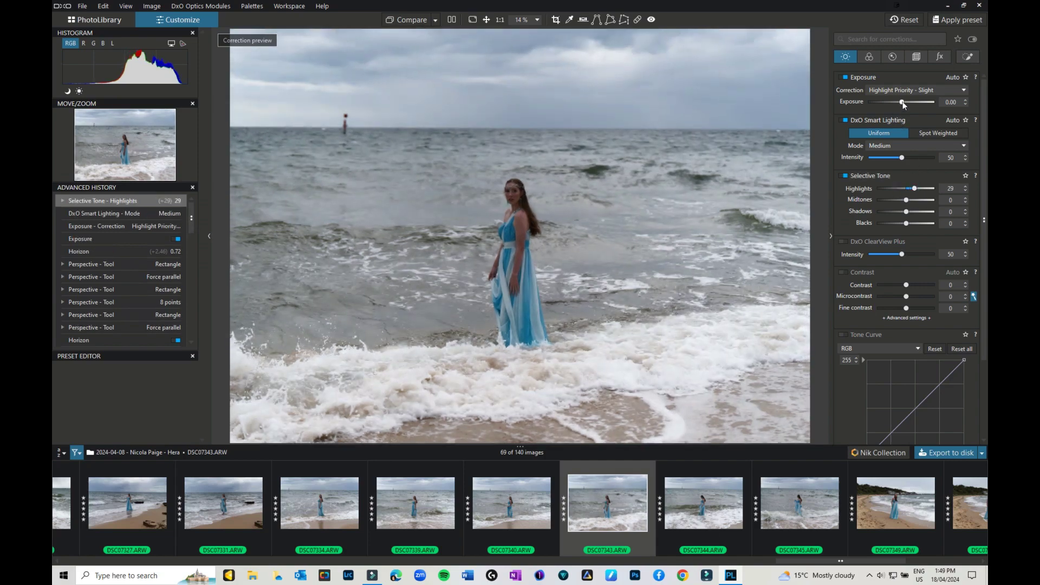
left_click_drag(903, 103, 907, 104)
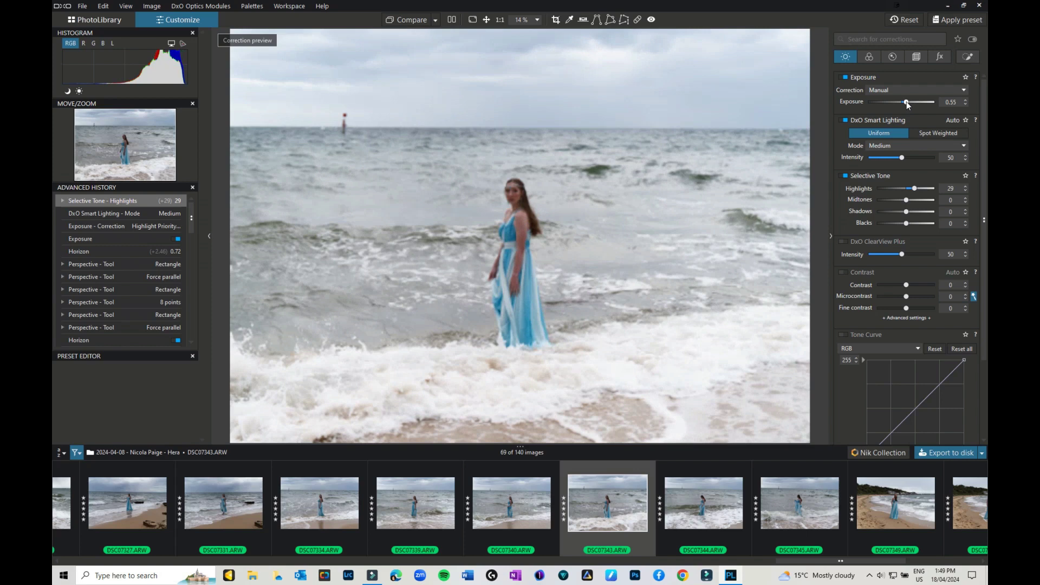
left_click_drag(914, 189, 911, 190)
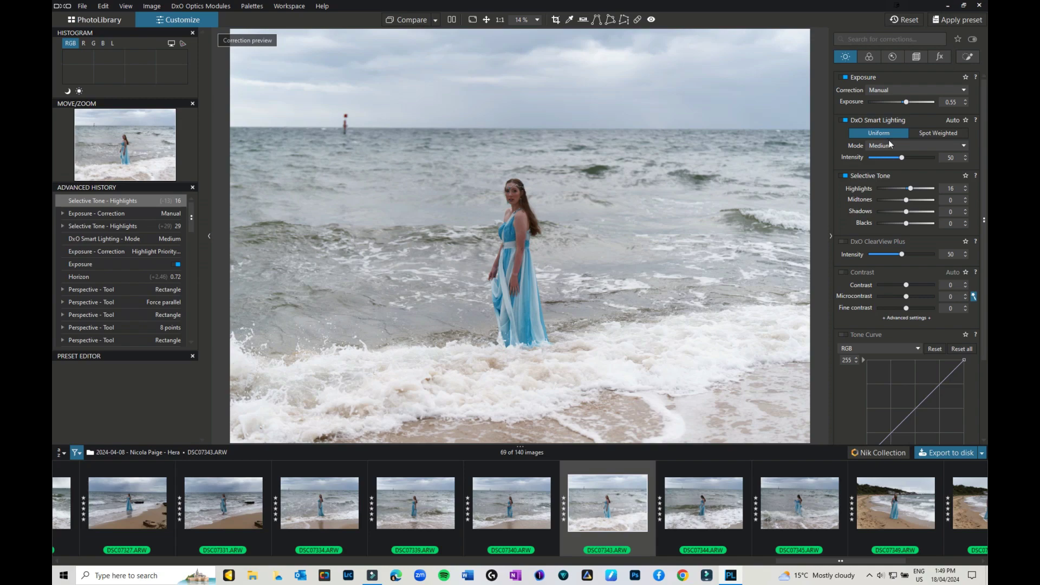
left_click(844, 242)
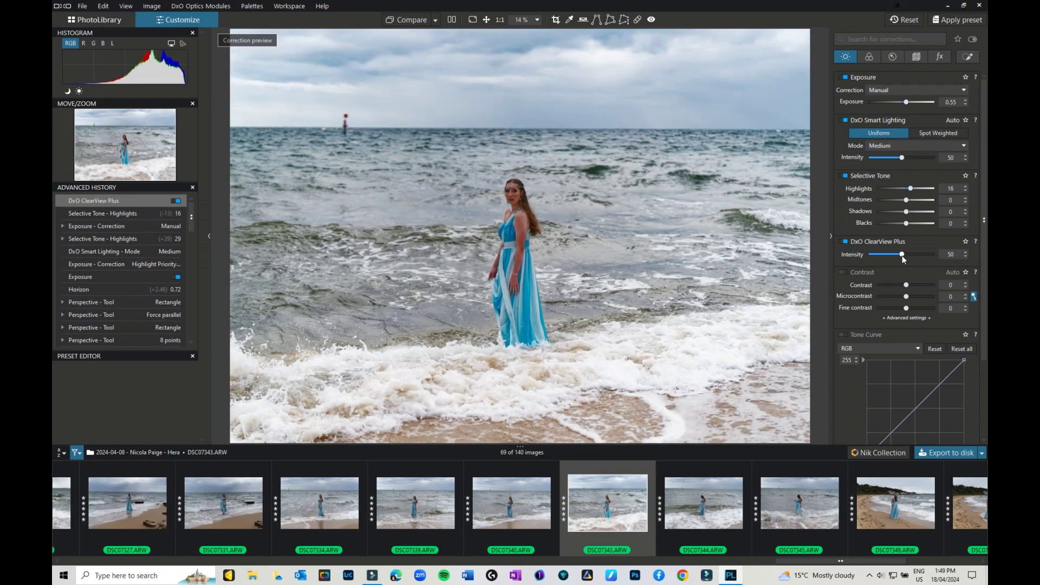
left_click_drag(902, 255, 874, 258)
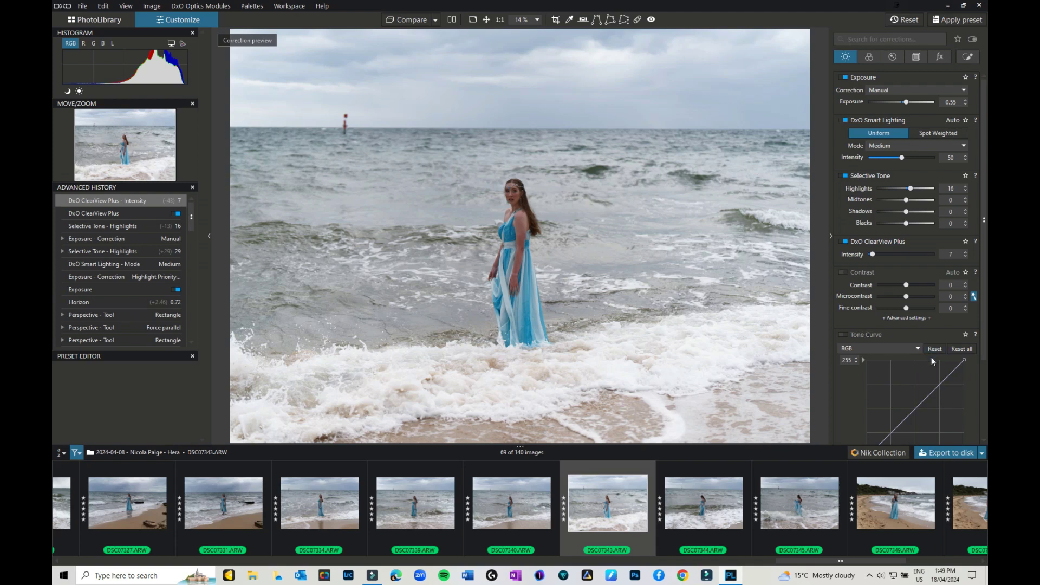
scroll(931, 356, "down", 2)
scroll(931, 356, "up", 2)
- Look through the Color and Detail tabs, ending on the fx watermarking, filter and grain settings
left_click(868, 57)
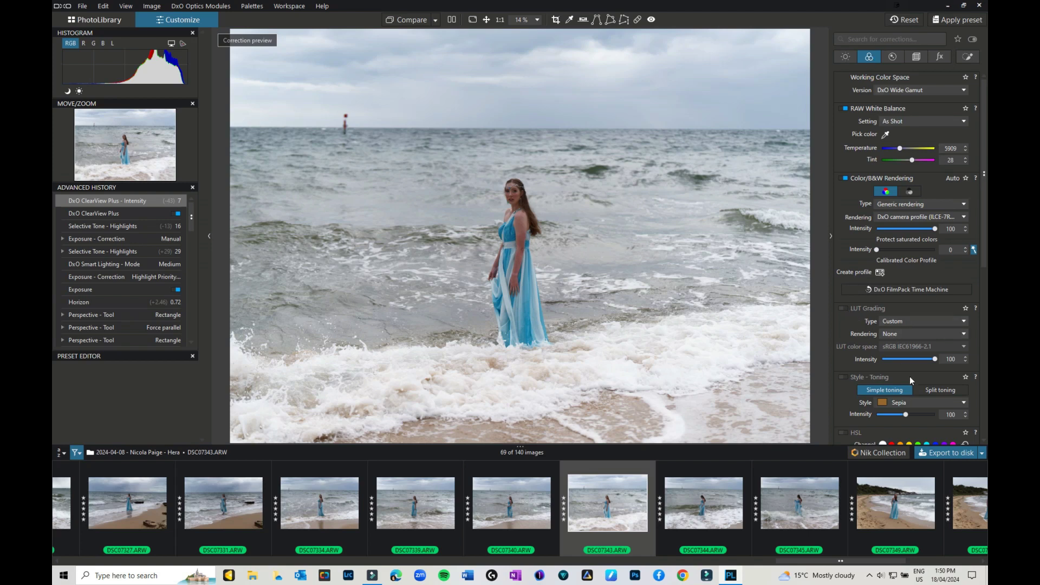
scroll(909, 382, "down", 2)
scroll(909, 381, "down", 2)
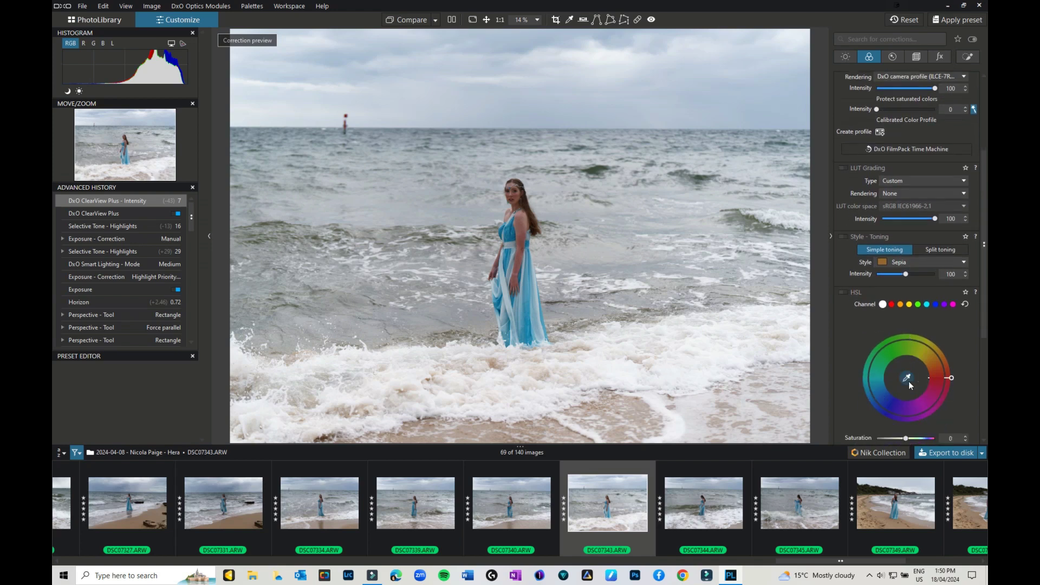
scroll(909, 382, "down", 1)
scroll(909, 382, "down", 1)
scroll(909, 382, "down", 3)
scroll(909, 381, "down", 1)
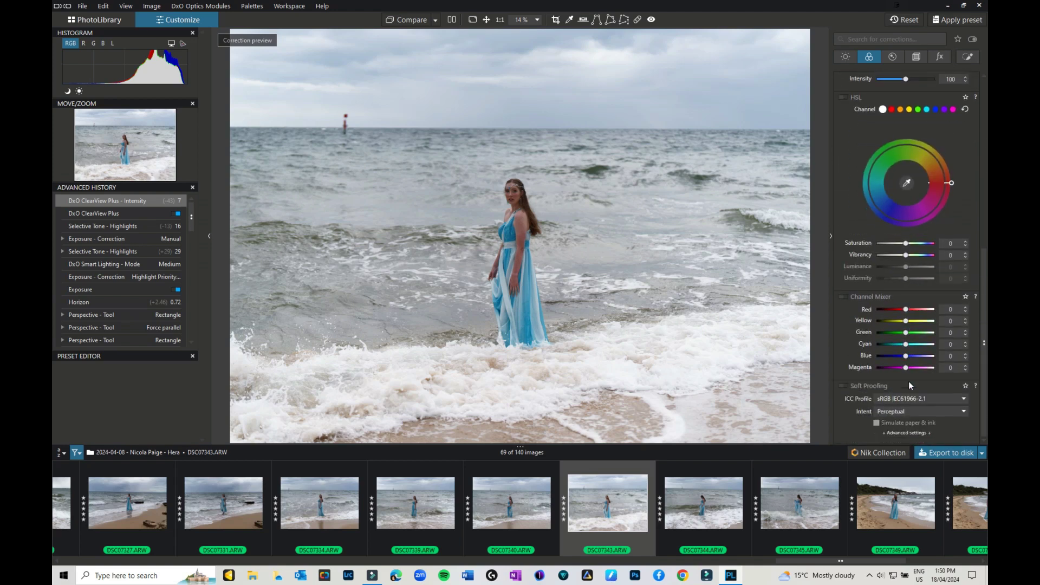
scroll(909, 381, "up", 3)
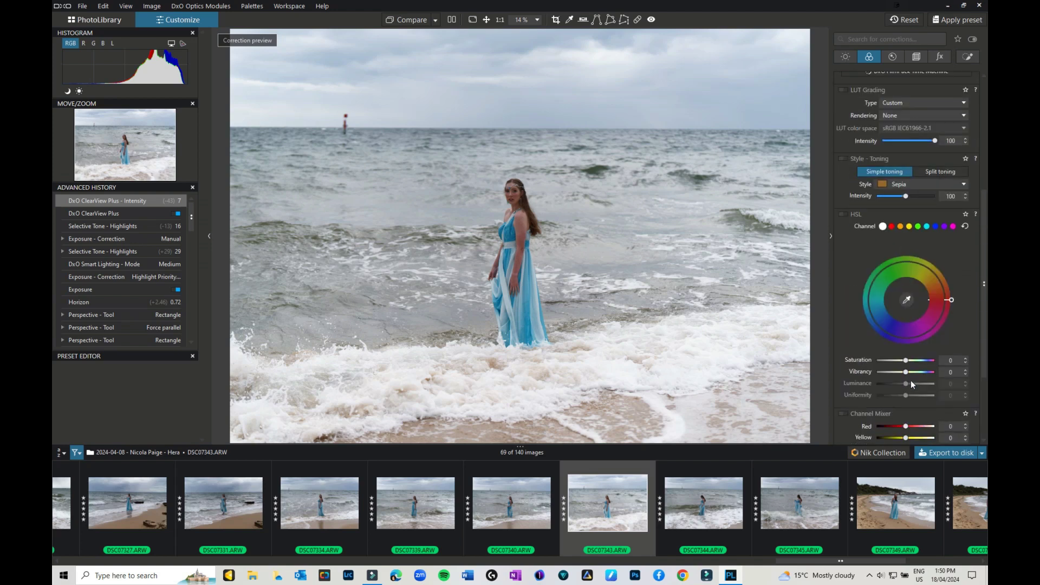
left_click(894, 58)
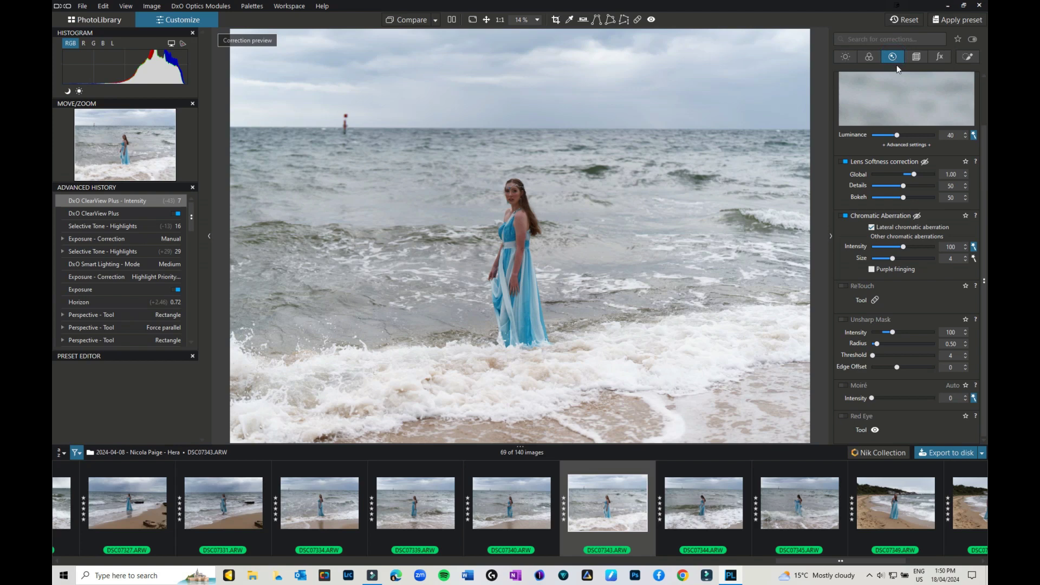
scroll(908, 168, "up", 1)
scroll(909, 168, "up", 1)
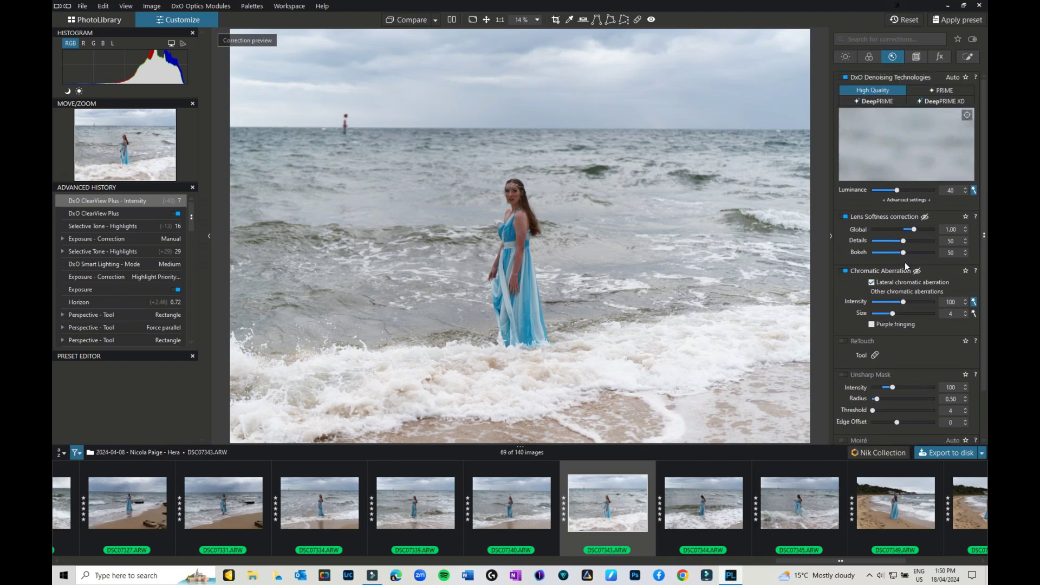
left_click(942, 57)
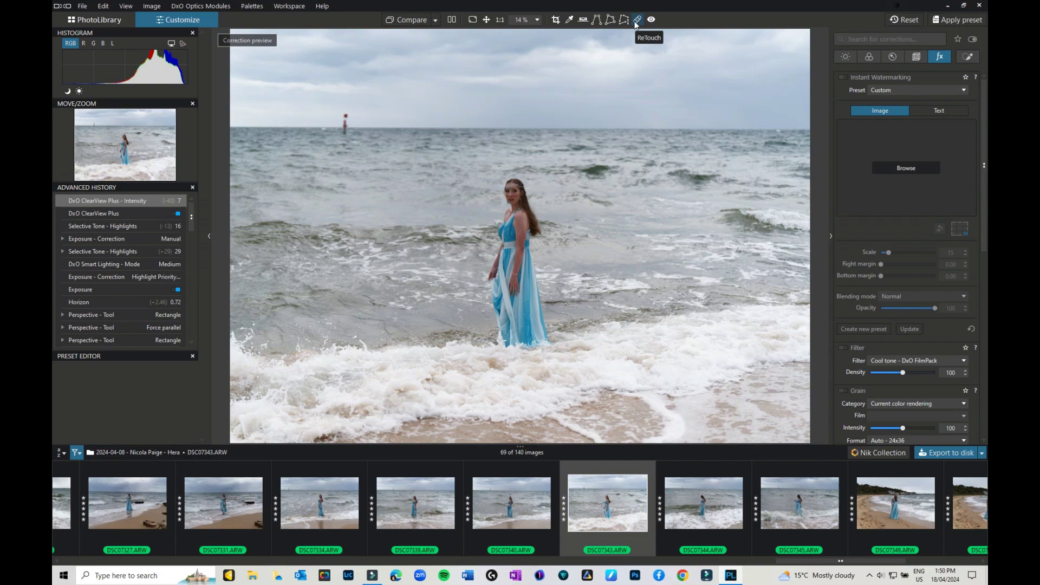
- Paint out the marker pole in the sea with the ReTouch Repair brush and show masks
left_click(637, 20)
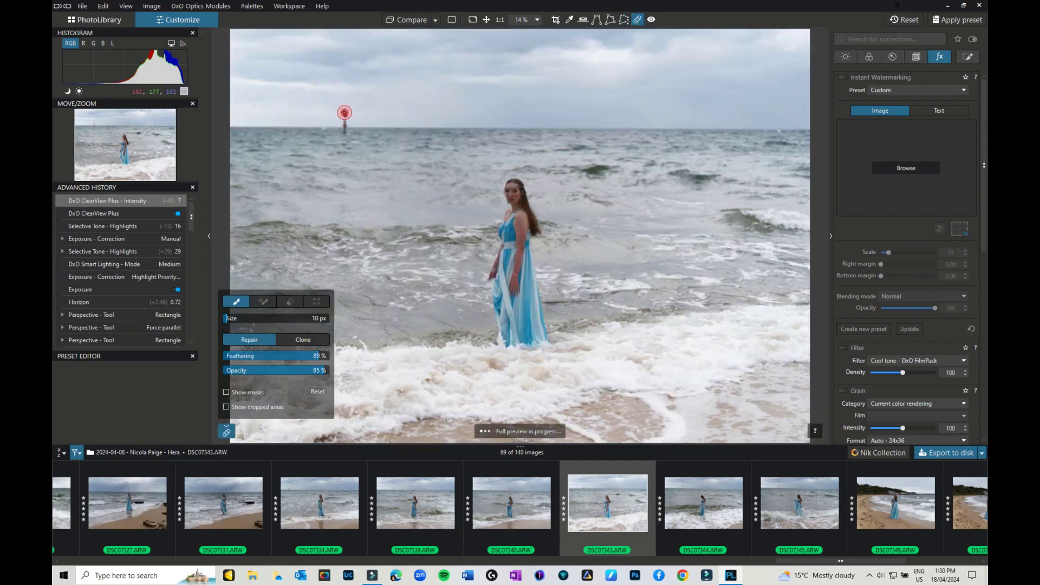
left_click_drag(345, 112, 345, 130)
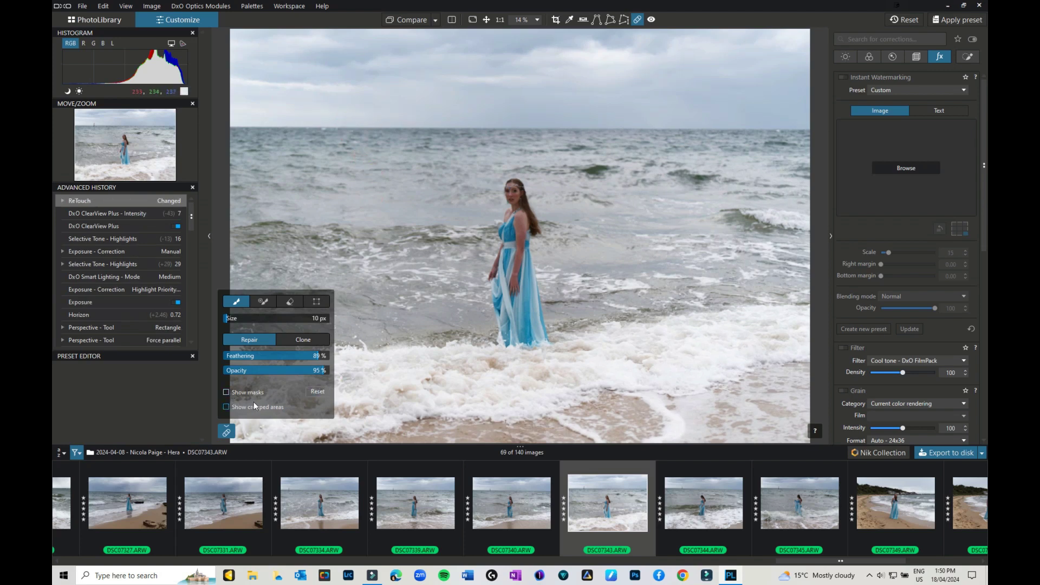
left_click(227, 393)
left_click(488, 19)
- Zoom to 200% and heal three blemishes on her upper arm
left_click(519, 20)
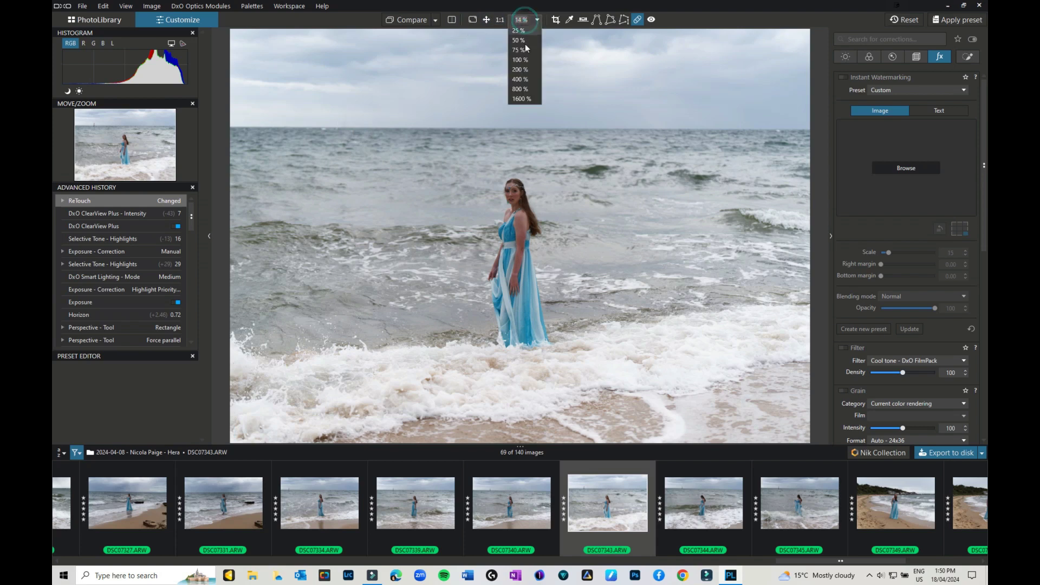
left_click(518, 80)
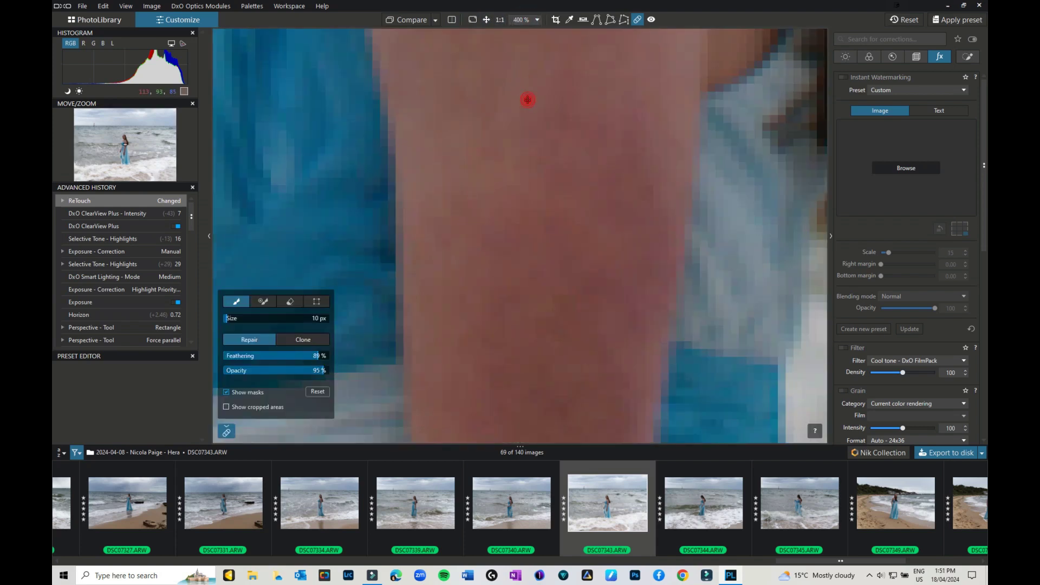
left_click(526, 20)
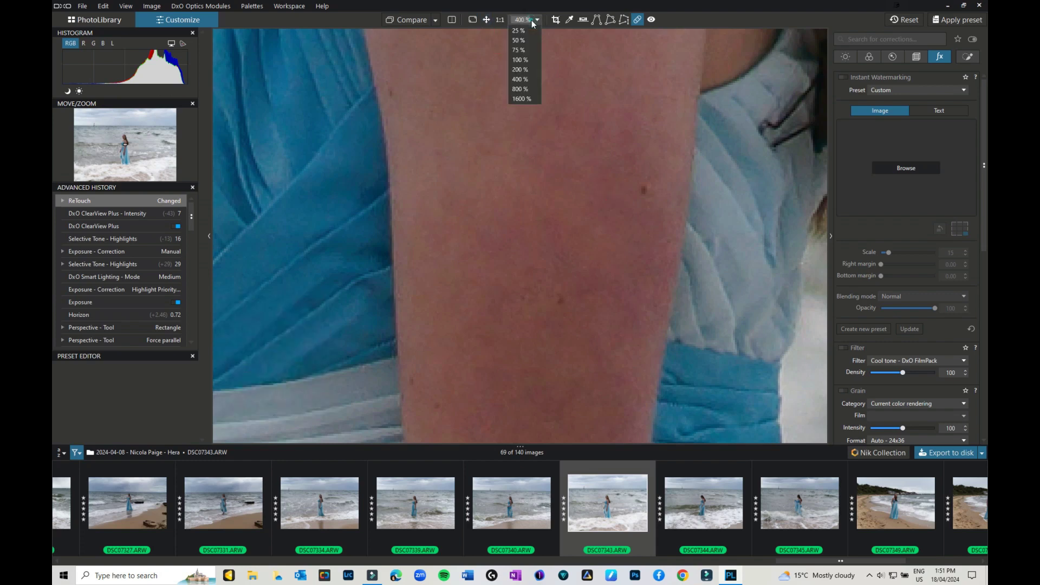
left_click(524, 70)
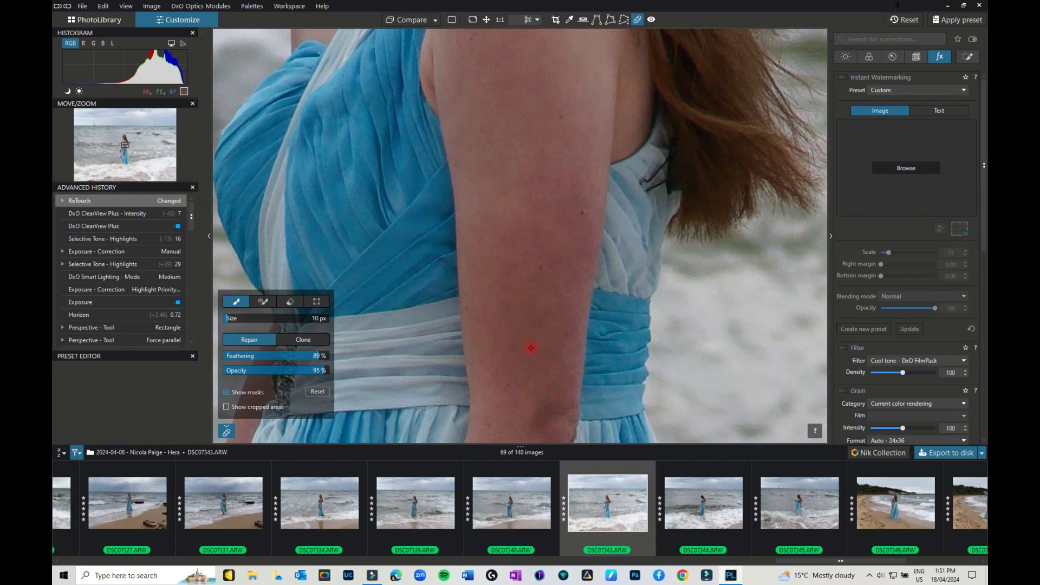
left_click(476, 320)
left_click(511, 386)
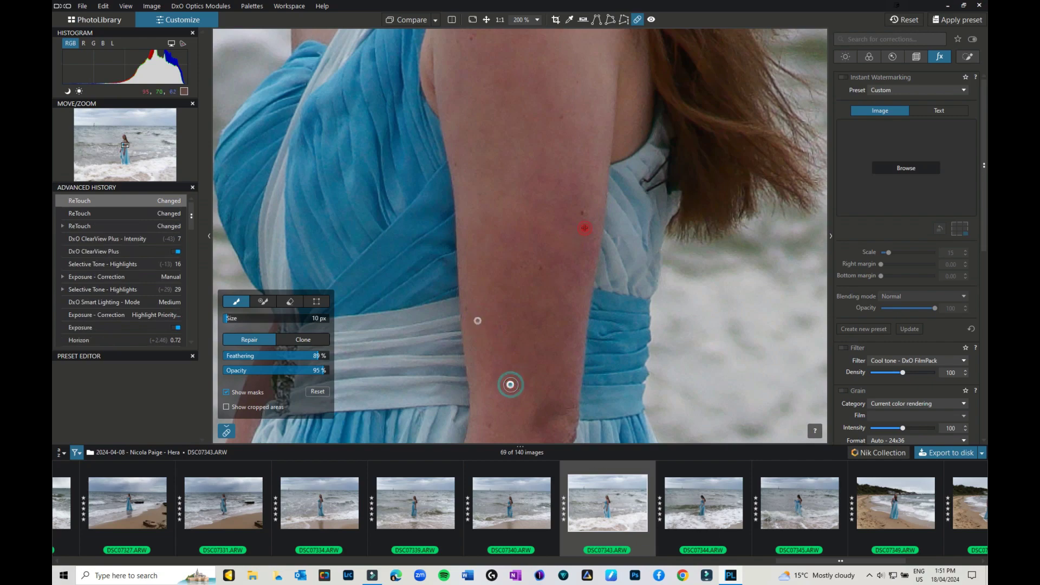
left_click(581, 215)
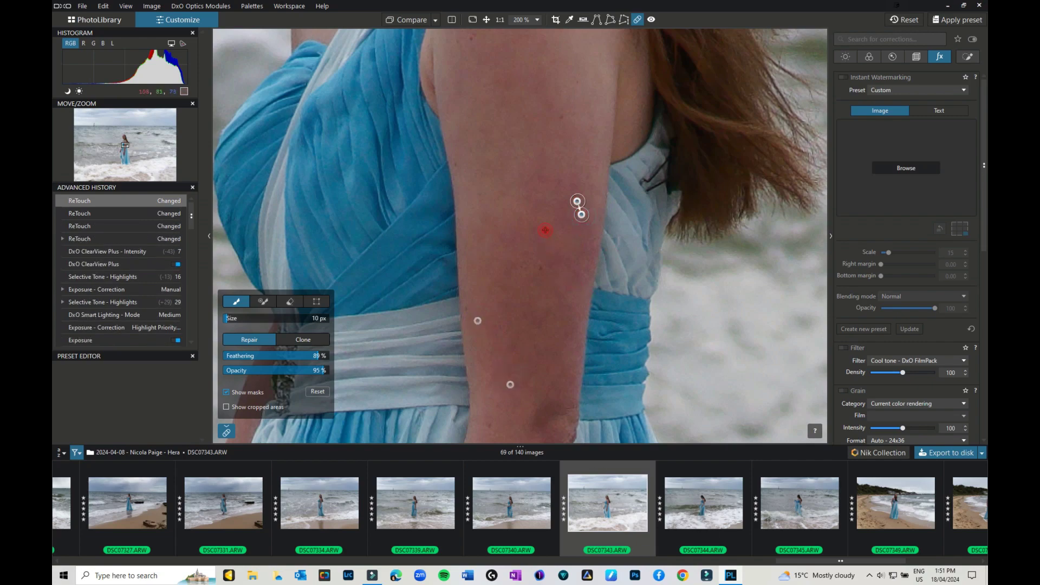
scroll(544, 226, "up", 3)
scroll(545, 226, "down", 1)
scroll(546, 227, "down", 1)
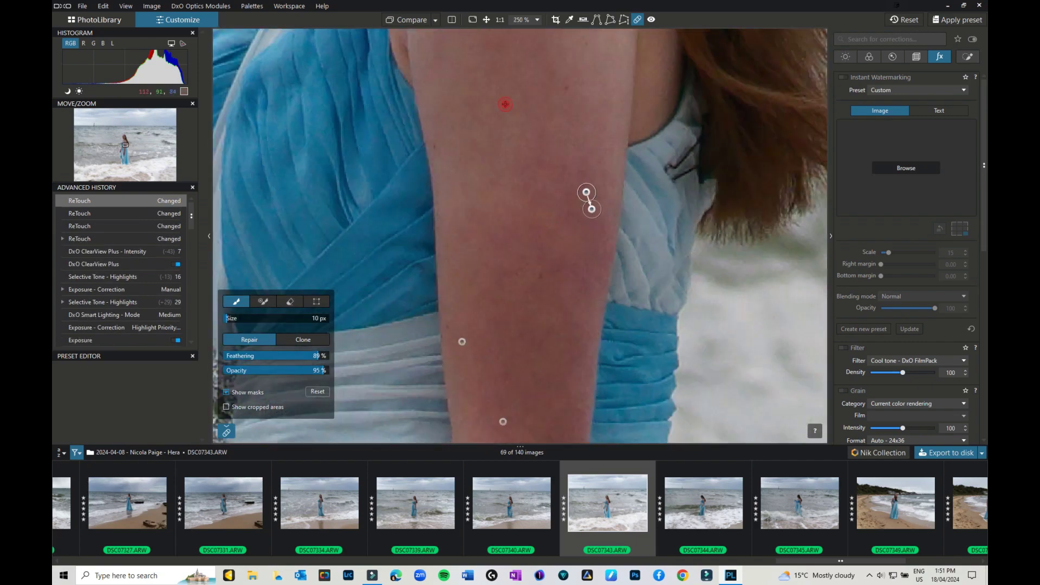
- Paint out two more spots higher on her upper arm
left_click_drag(504, 100, 528, 275)
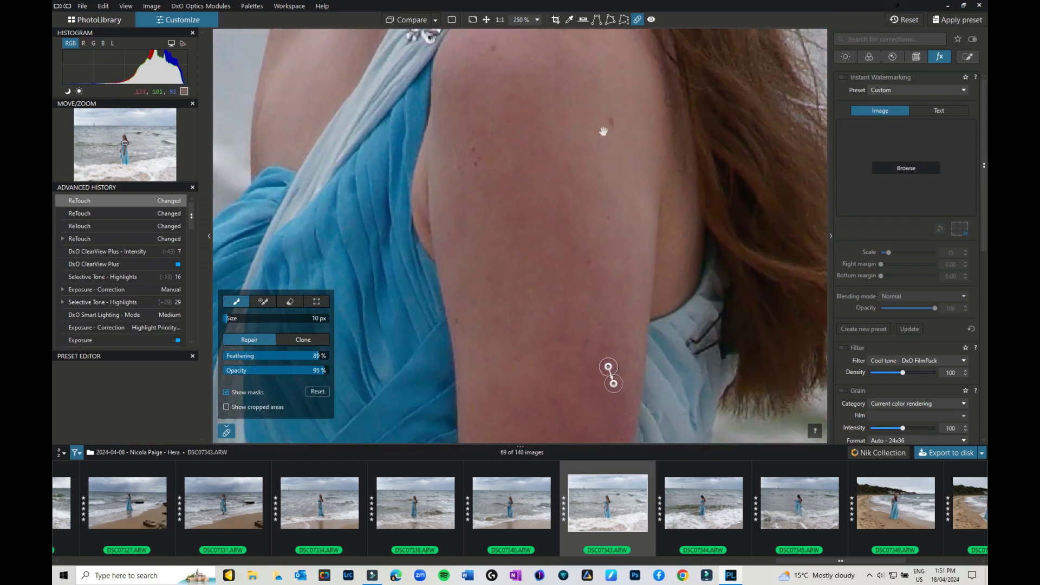
left_click_drag(613, 122, 618, 148)
left_click_drag(474, 146, 479, 169)
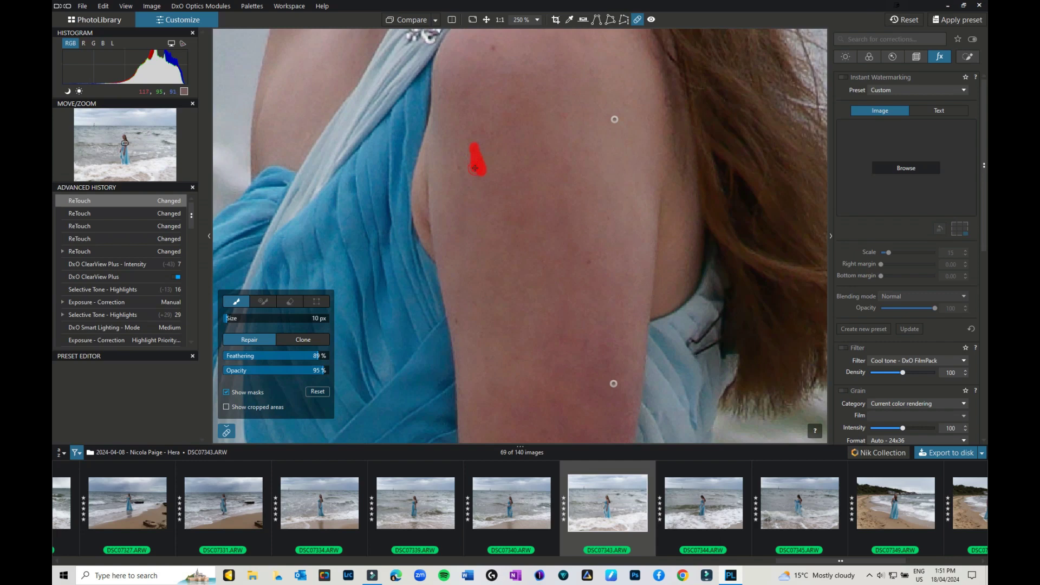
- Heal four spots on her shoulder, including one near the sequined strap
left_click_drag(499, 85, 532, 241)
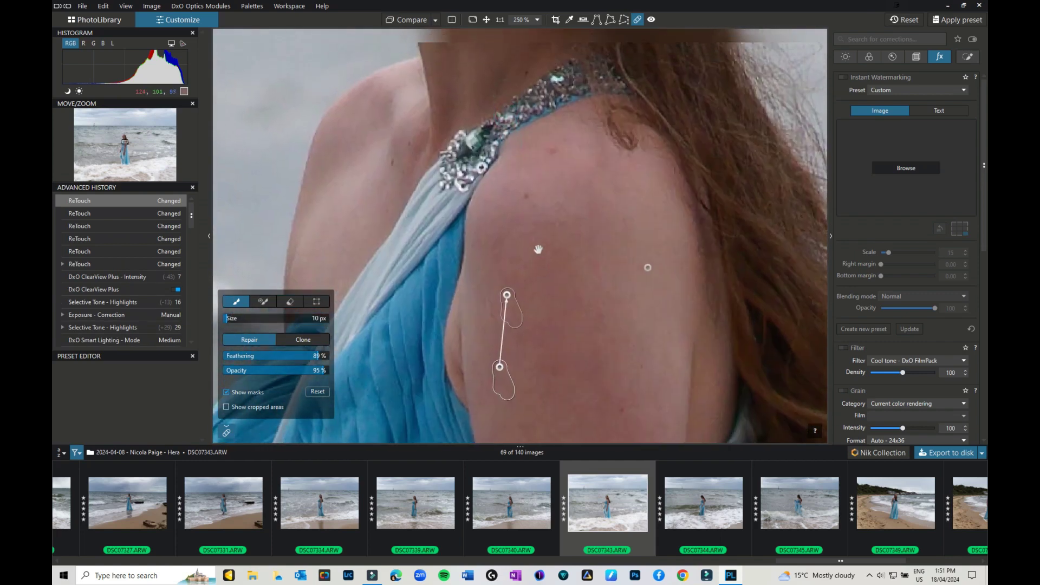
left_click(548, 156)
left_click(528, 201)
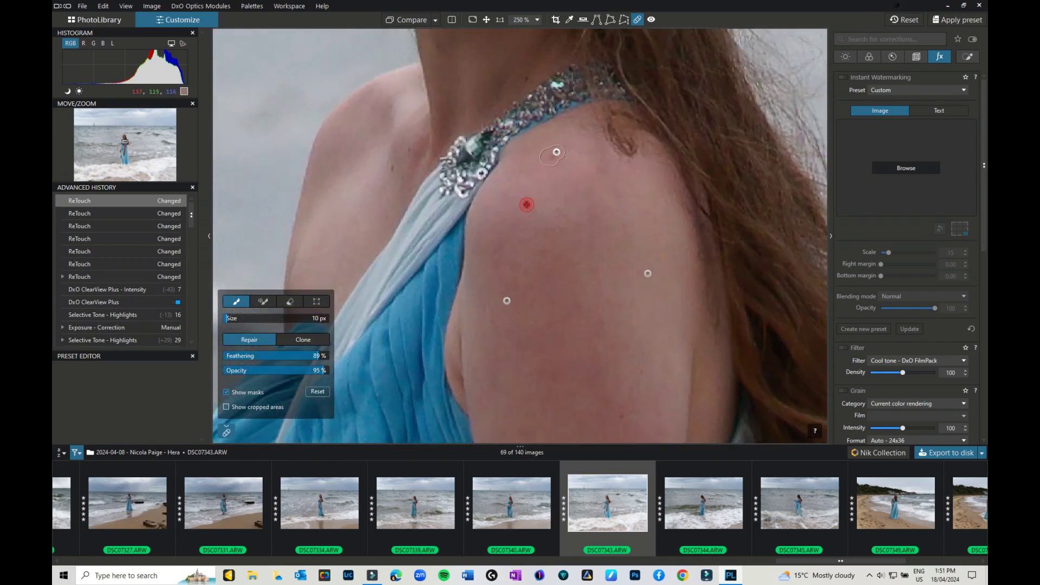
left_click(392, 167)
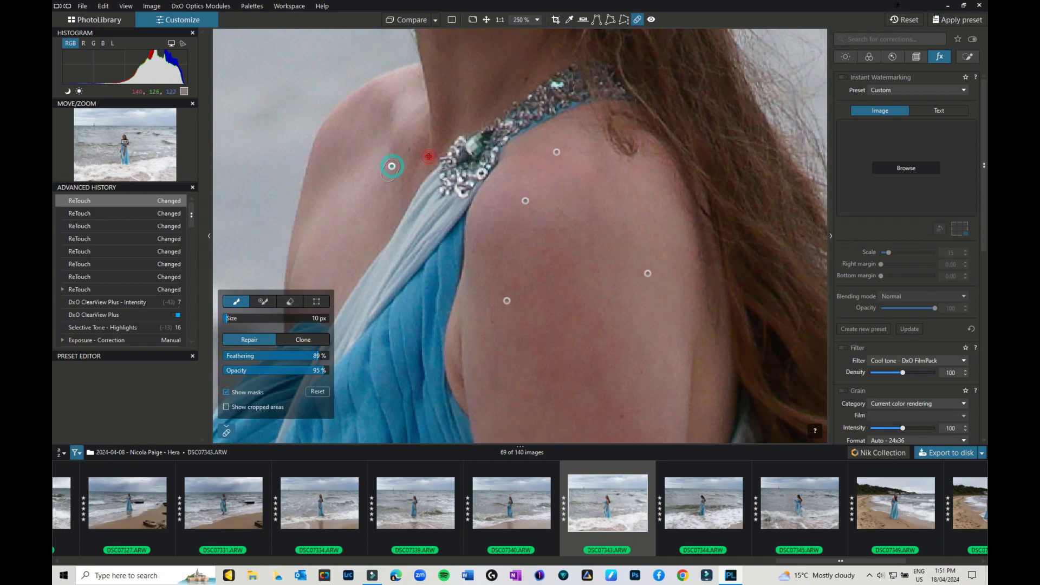
left_click(526, 79)
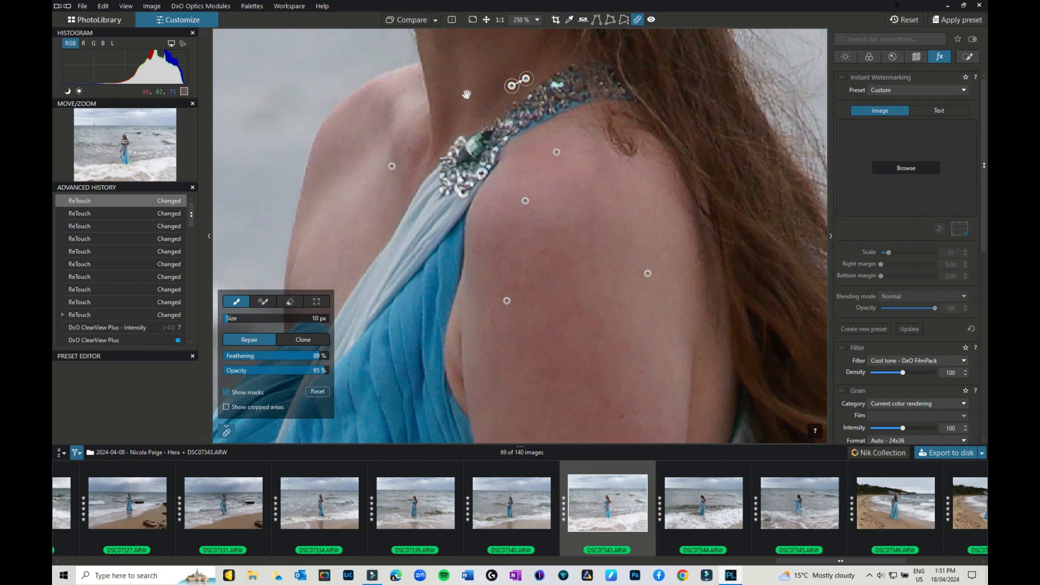
scroll(465, 95, "up", 5)
scroll(471, 212, "up", 2)
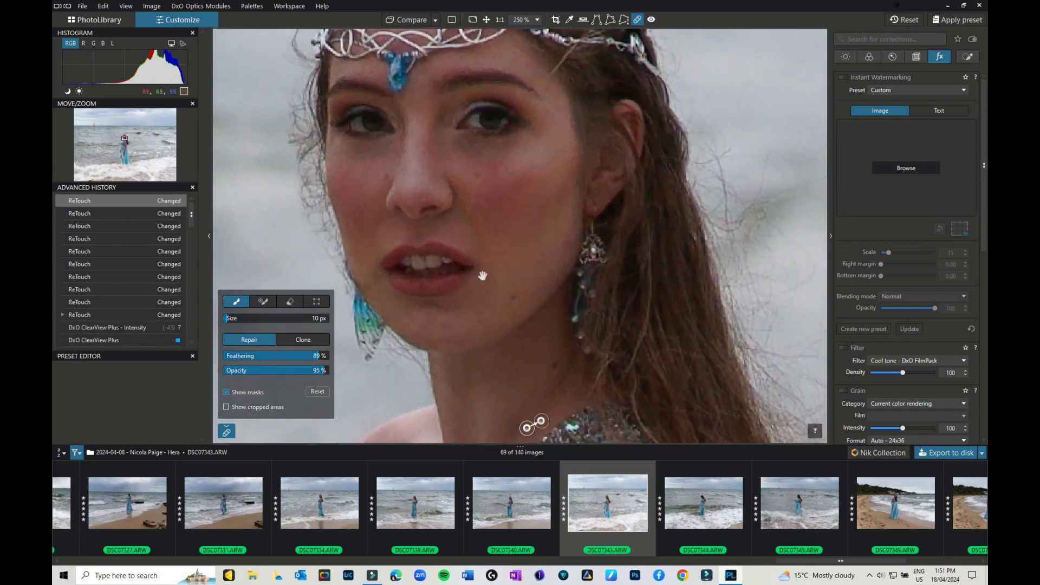
scroll(495, 209, "up", 1)
- Heal two face spots, then repair a mark on her teeth with a smaller brush
left_click(565, 108)
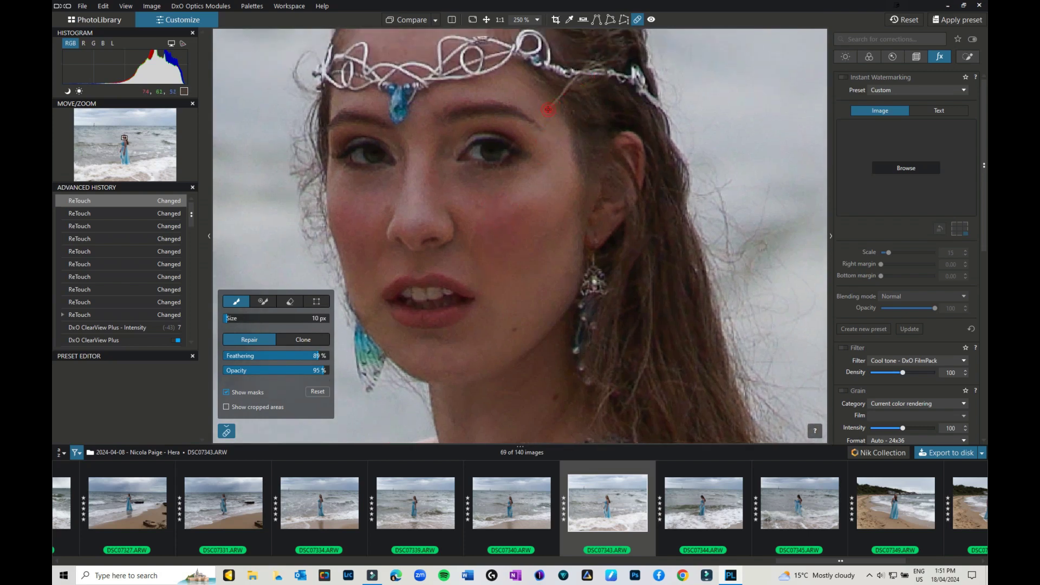
left_click(515, 330)
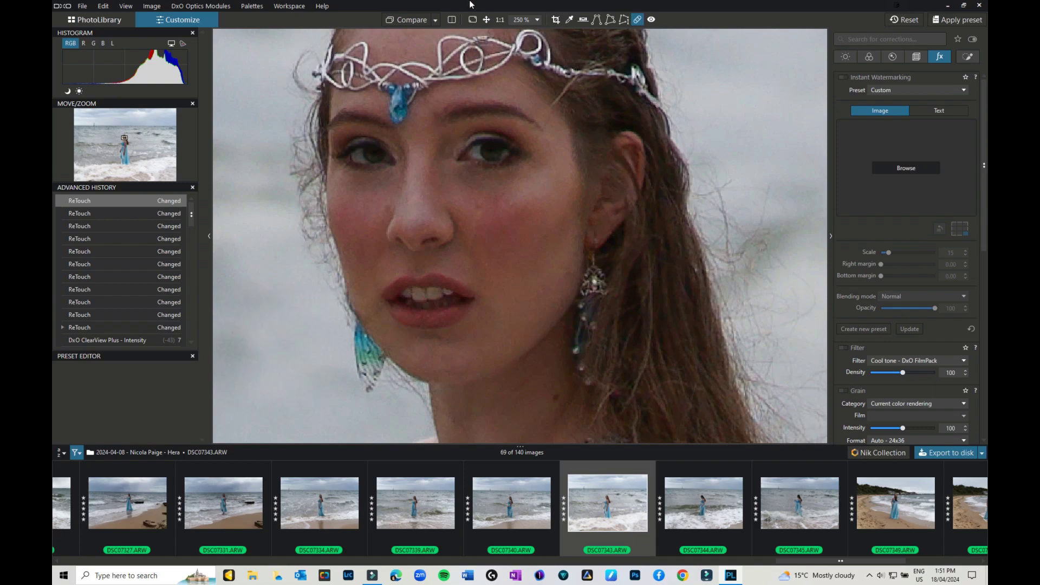
scroll(487, 152, "up", 1)
scroll(491, 151, "up", 1)
scroll(492, 149, "up", 1)
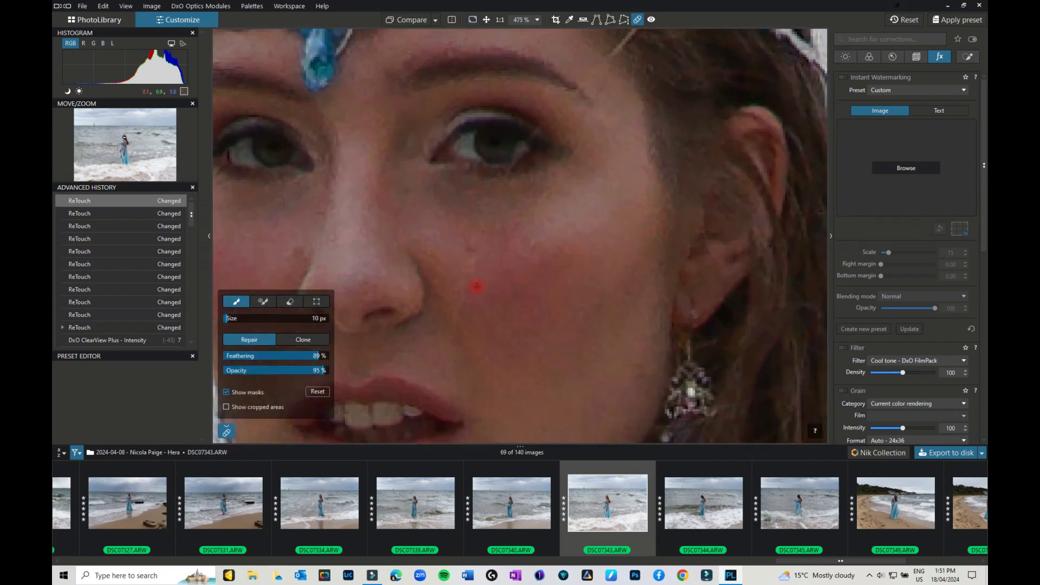
left_click_drag(457, 332, 626, 193)
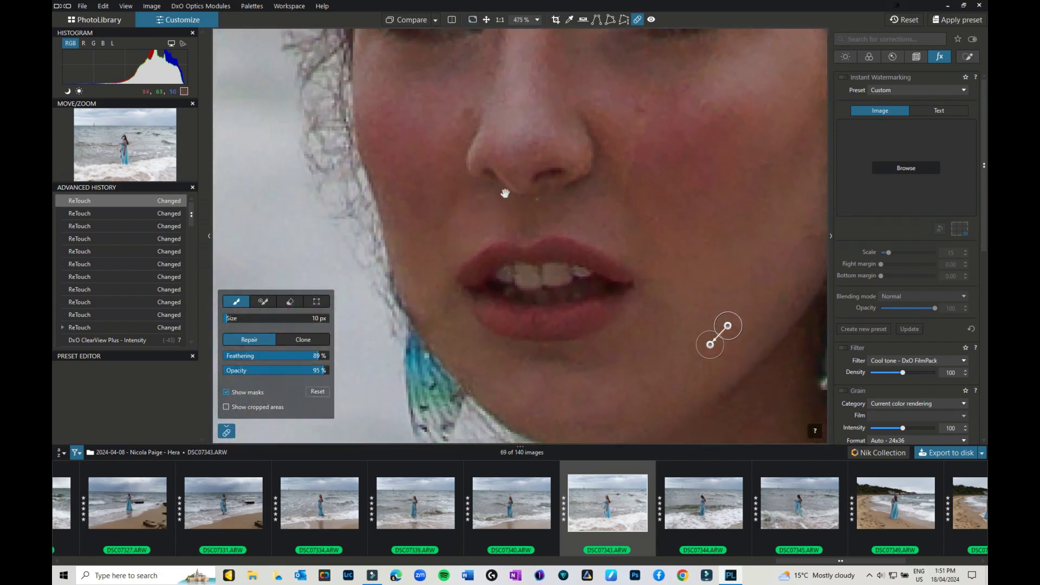
left_click_drag(505, 193, 478, 194)
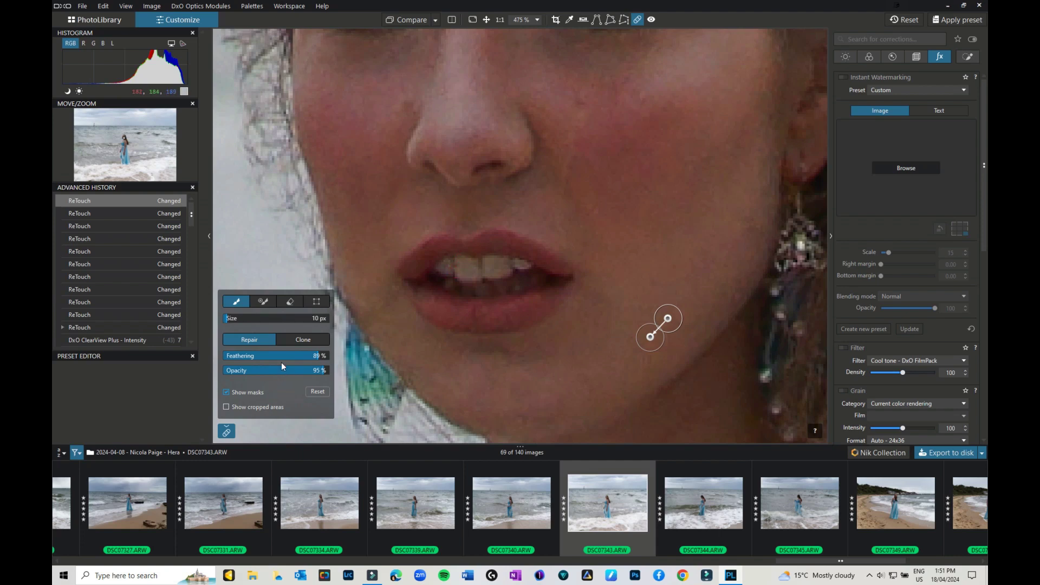
left_click(226, 322)
left_click(456, 265)
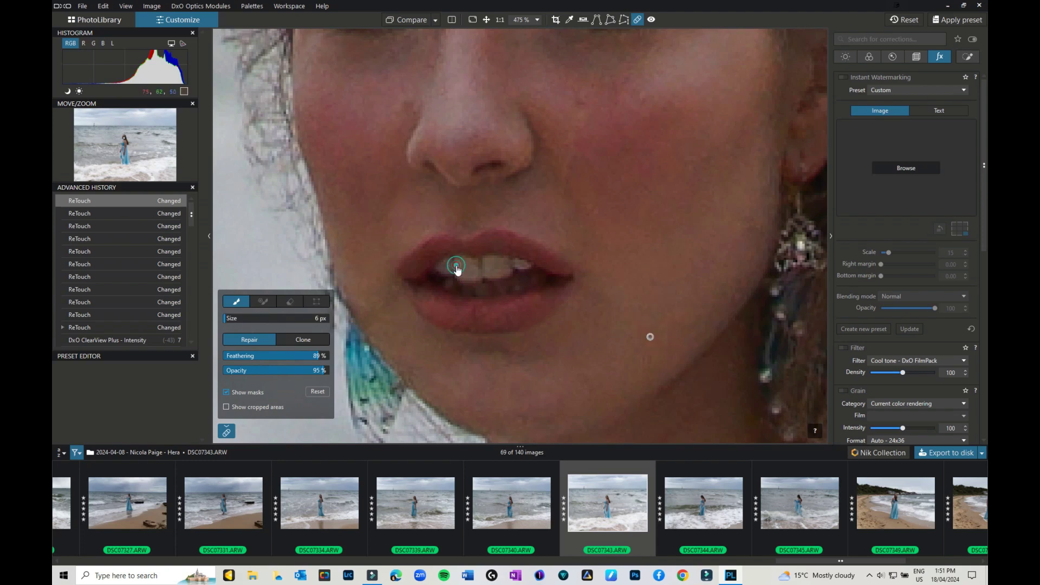
left_click_drag(465, 265, 456, 275)
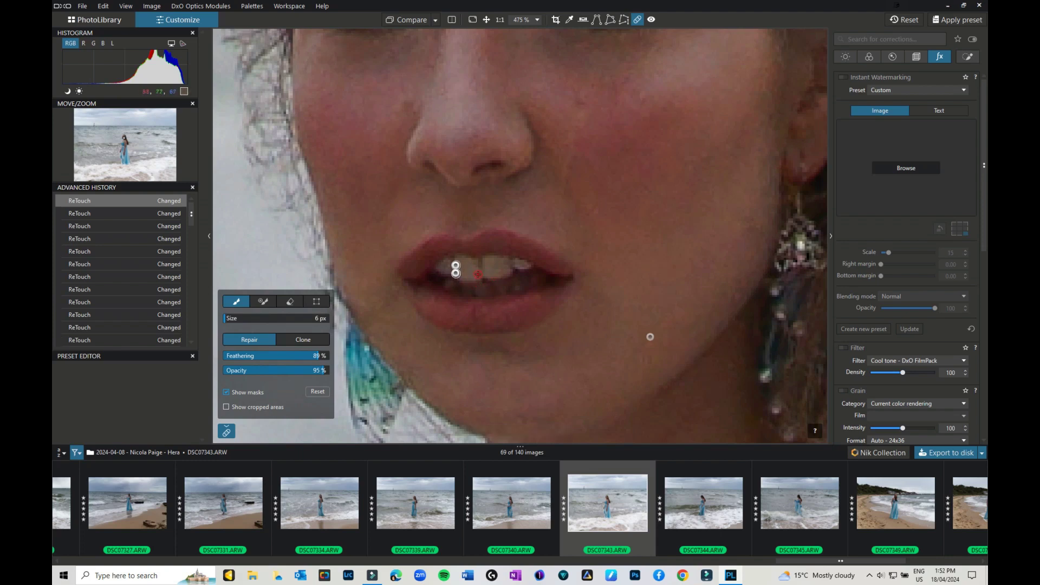
- With a larger brush, heal the blemish on the cheek beside the nose
left_click(227, 393)
left_click(227, 393)
left_click(227, 322)
left_click_drag(563, 195, 588, 86)
- Heal the area under the eye and the small marks at the eye corner
left_click_drag(659, 171, 616, 321)
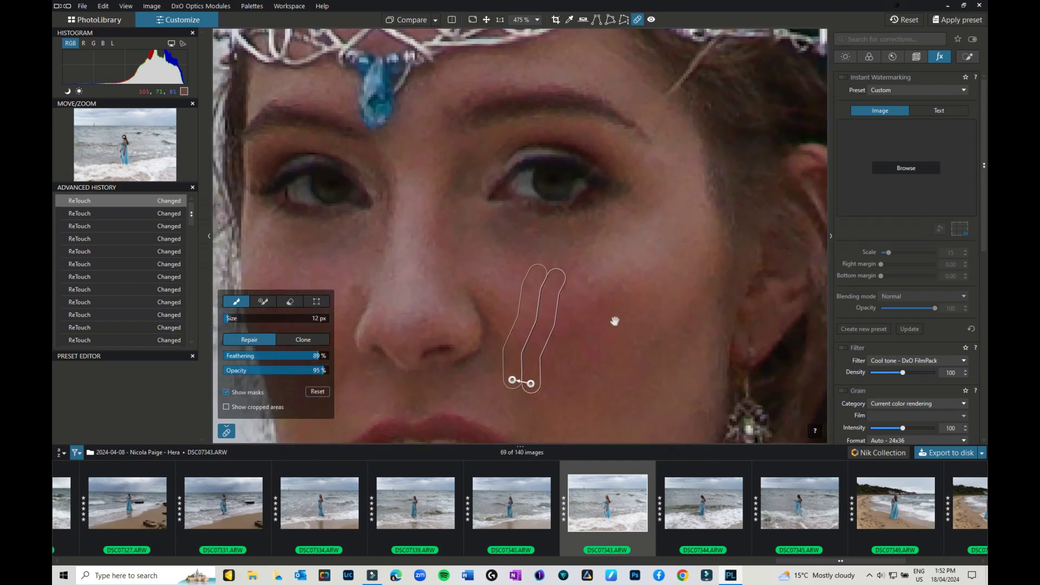
left_click_drag(563, 223, 543, 264)
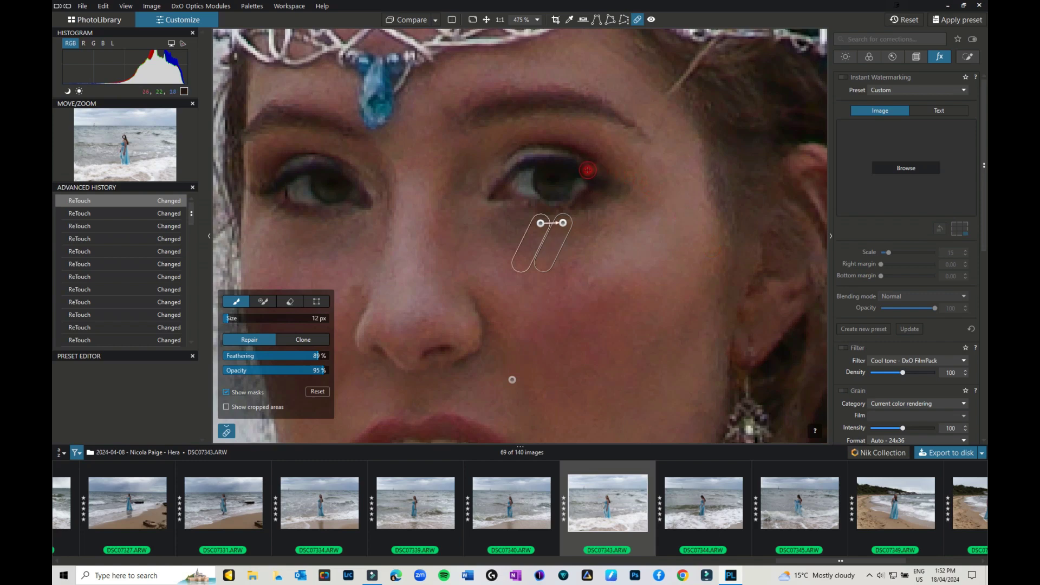
left_click(591, 172)
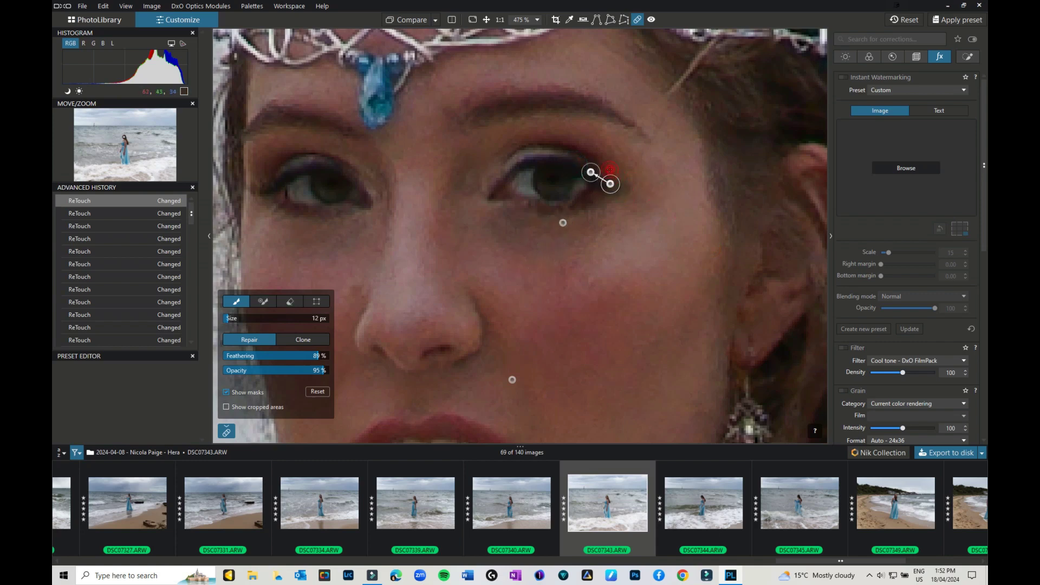
mouse_move(607, 165)
left_mouse_down()
mouse_move(626, 136)
mouse_move(630, 176)
mouse_move(649, 113)
mouse_move(714, 47)
left_mouse_up()
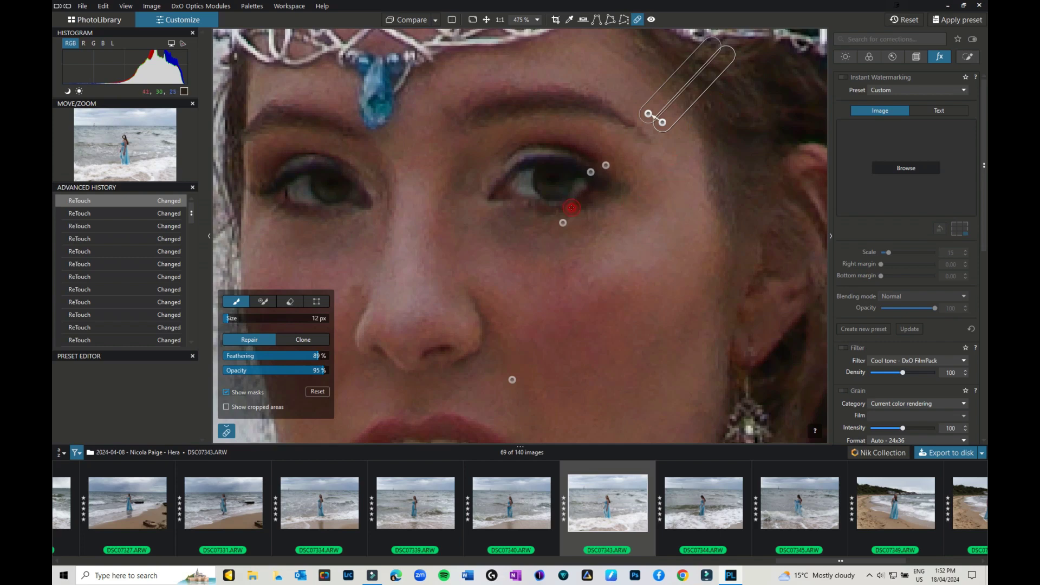
left_click(571, 208)
scroll(650, 231, "up", 1)
scroll(649, 230, "up", 1)
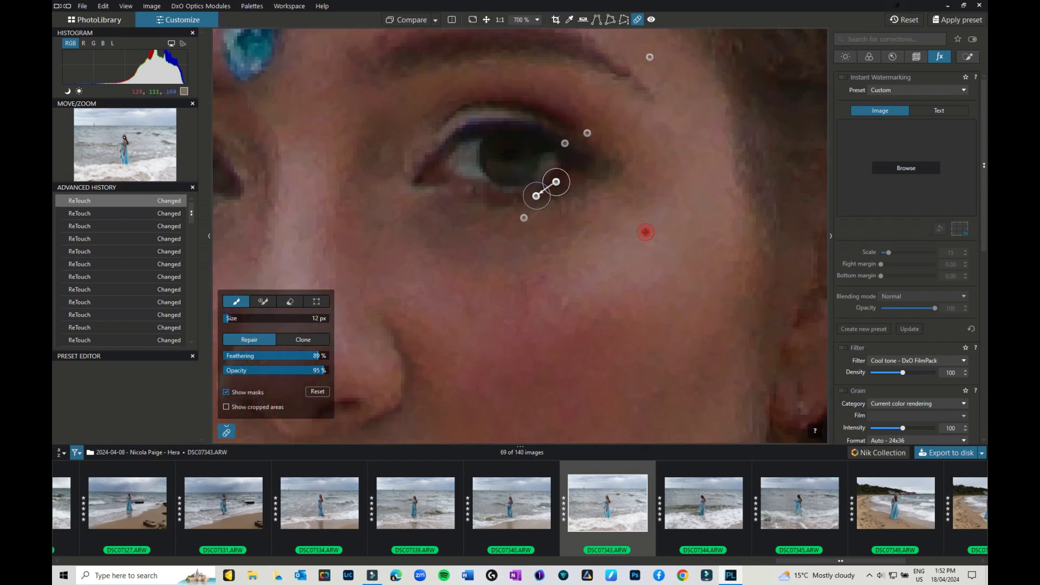
- Hide the mask overlays and heal the marks on the iris with a 3 px brush
left_click_drag(613, 211, 631, 295)
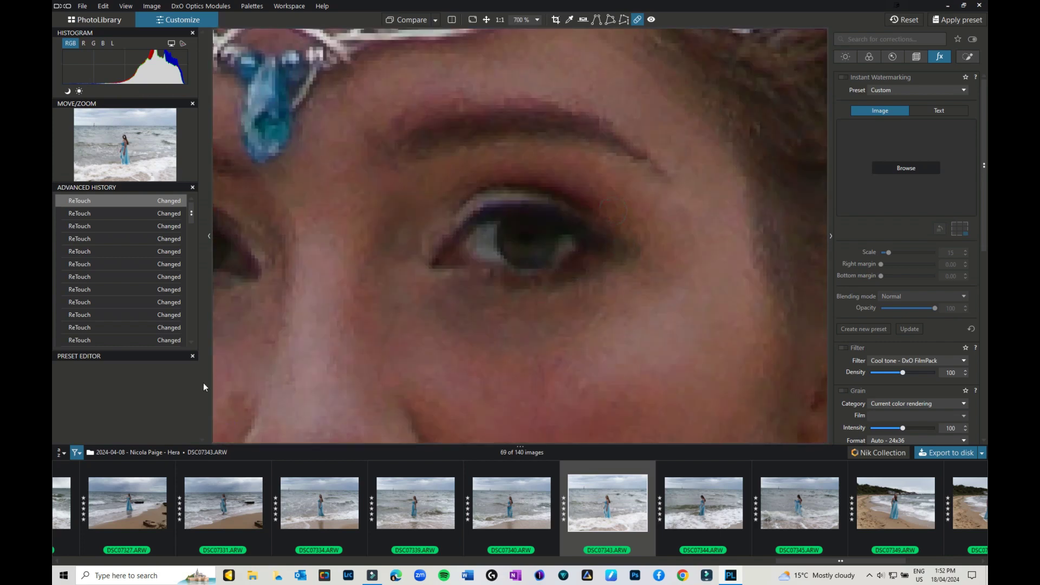
left_click(227, 394)
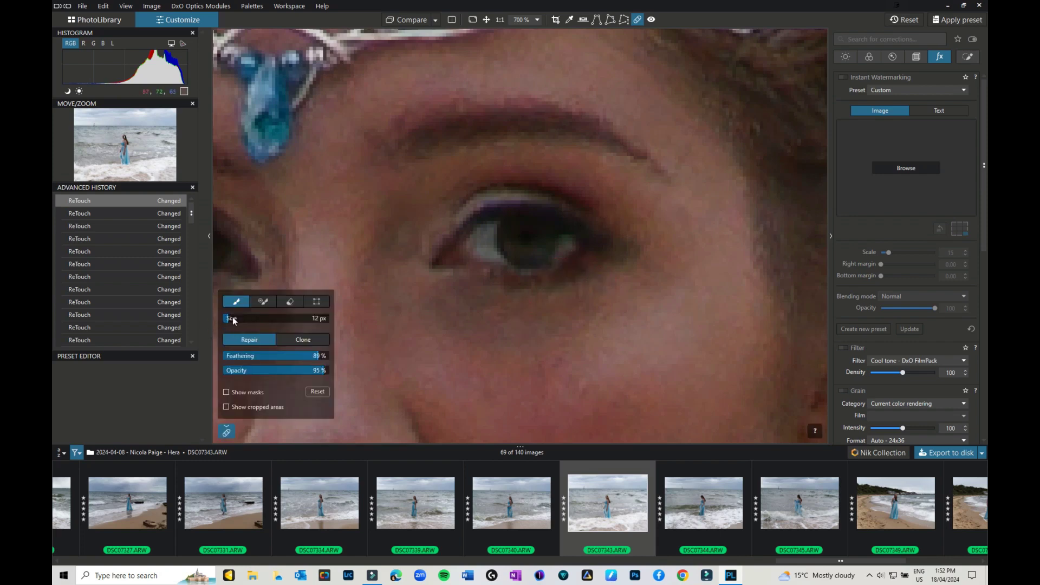
left_click_drag(228, 322, 224, 322)
scroll(552, 261, "up", 4)
left_click(225, 321)
left_click_drag(553, 266, 568, 252)
left_click_drag(555, 266, 574, 241)
scroll(526, 182, "down", 2)
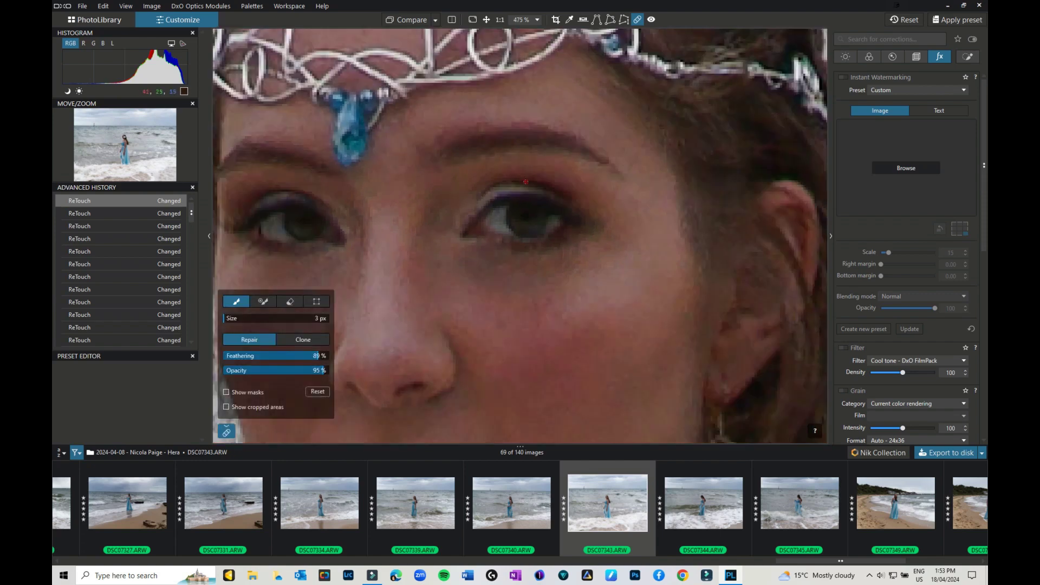
scroll(526, 181, "down", 1)
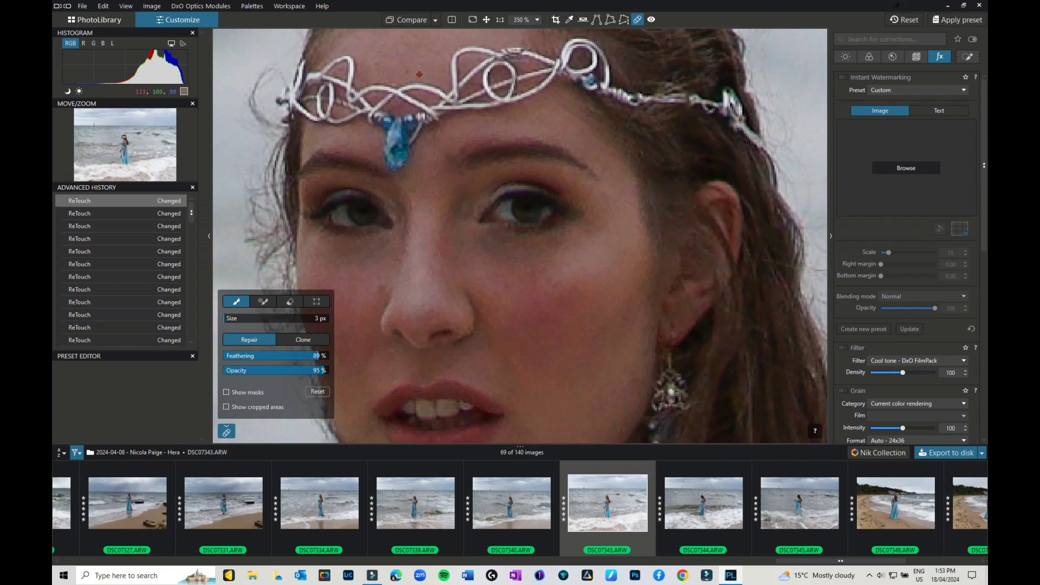
- Heal the spot in the hair above the tiara
left_click_drag(419, 75, 431, 173)
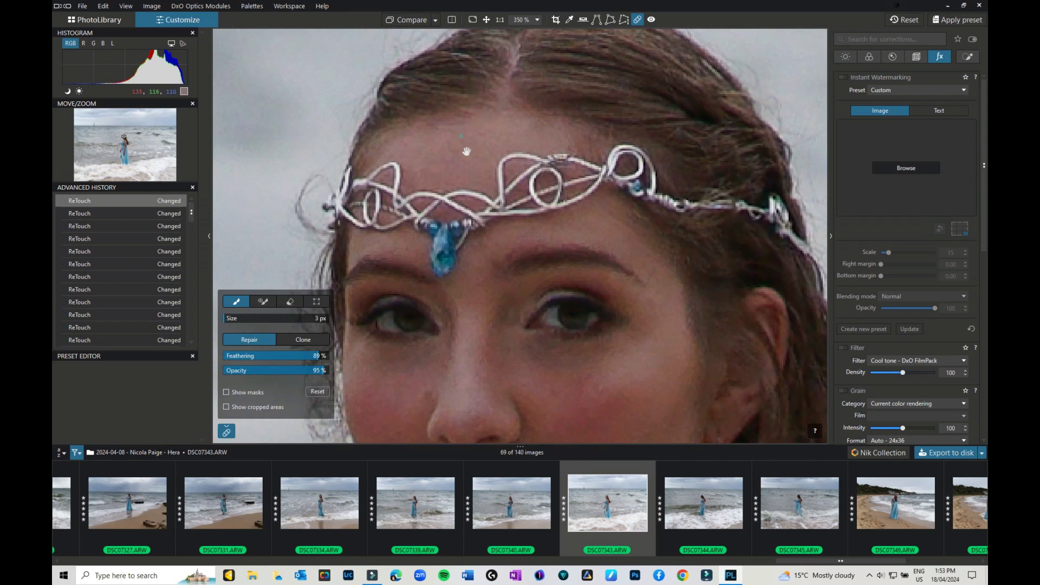
left_click_drag(466, 151, 473, 219)
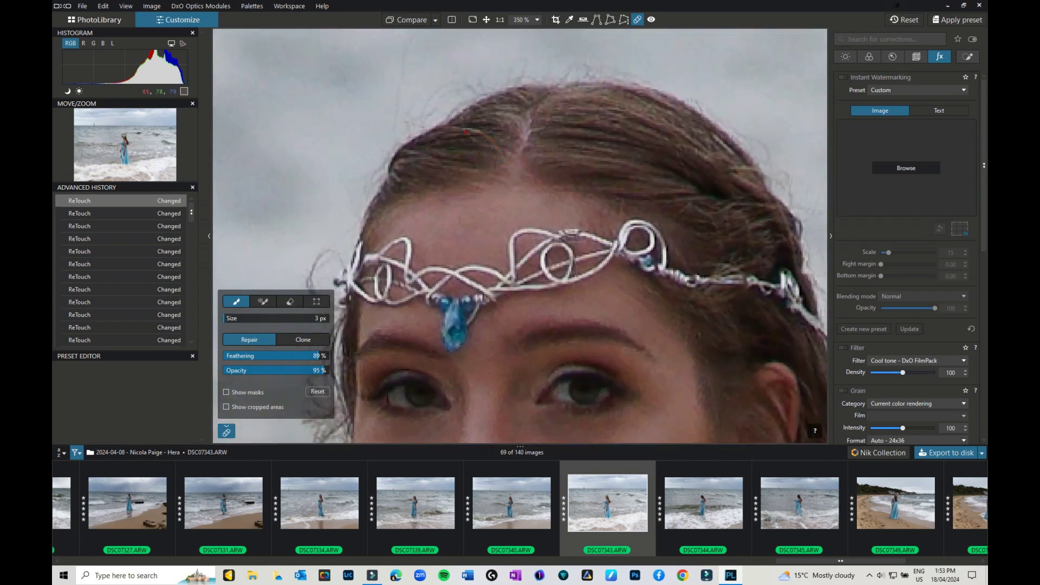
left_click(466, 132)
- With a 12 px brush, remove stray hairs against the sky above and right of the head
left_click_drag(222, 322, 226, 319)
left_click_drag(413, 37, 392, 131)
mouse_move(508, 190)
left_mouse_down()
mouse_move(496, 236)
mouse_move(395, 150)
left_mouse_up()
mouse_move(669, 243)
left_mouse_down()
mouse_move(715, 251)
mouse_move(709, 282)
left_mouse_up()
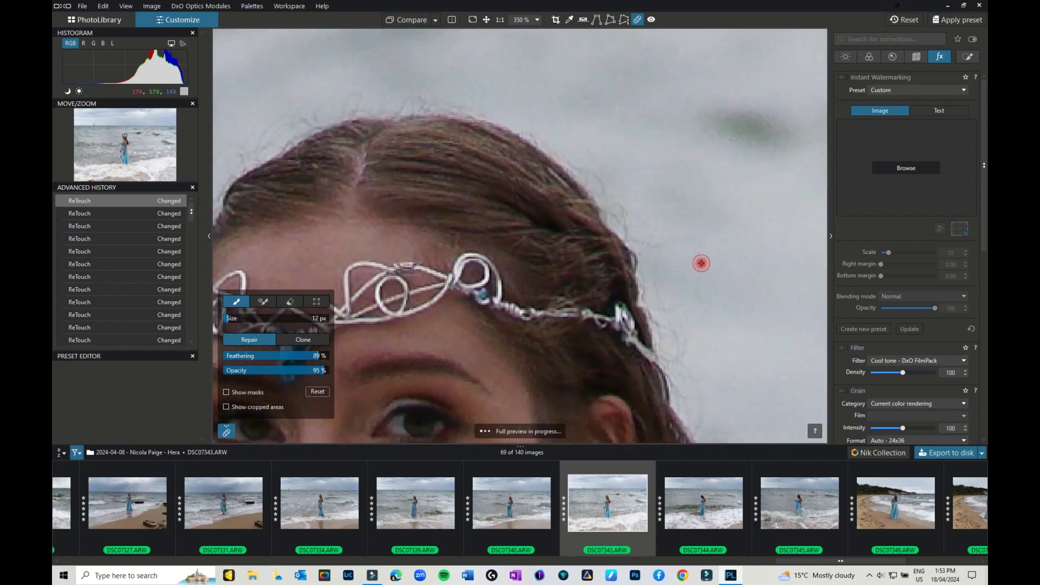
left_click_drag(695, 236, 719, 273)
left_click_drag(739, 370, 717, 400)
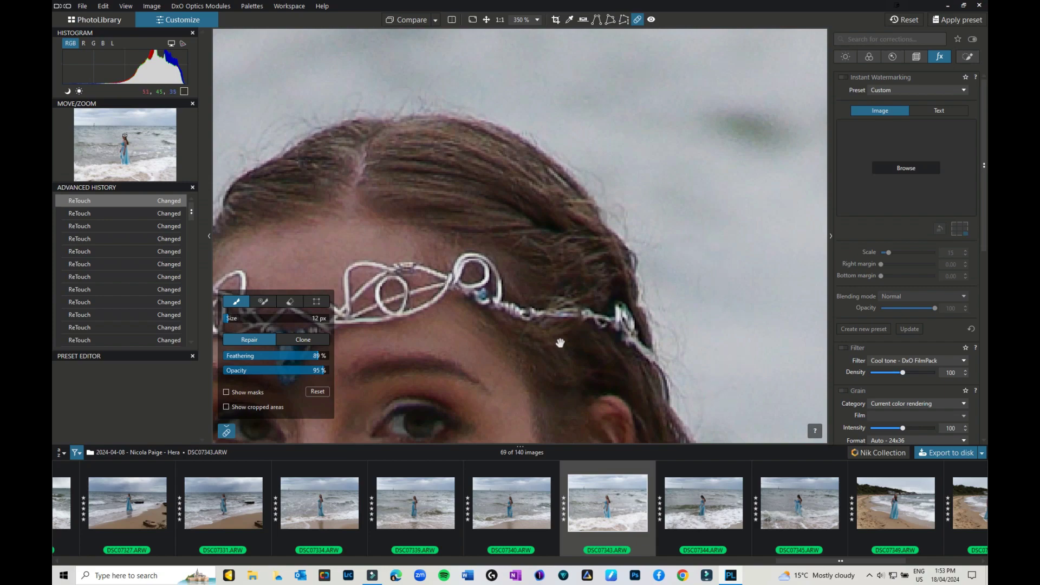
- Clear the remaining loose hair strands over the sky, then start healing near the earring
left_click_drag(561, 343, 437, 136)
mouse_move(695, 268)
left_mouse_down()
mouse_move(712, 323)
mouse_move(674, 303)
left_mouse_up()
left_click_drag(707, 364, 578, 167)
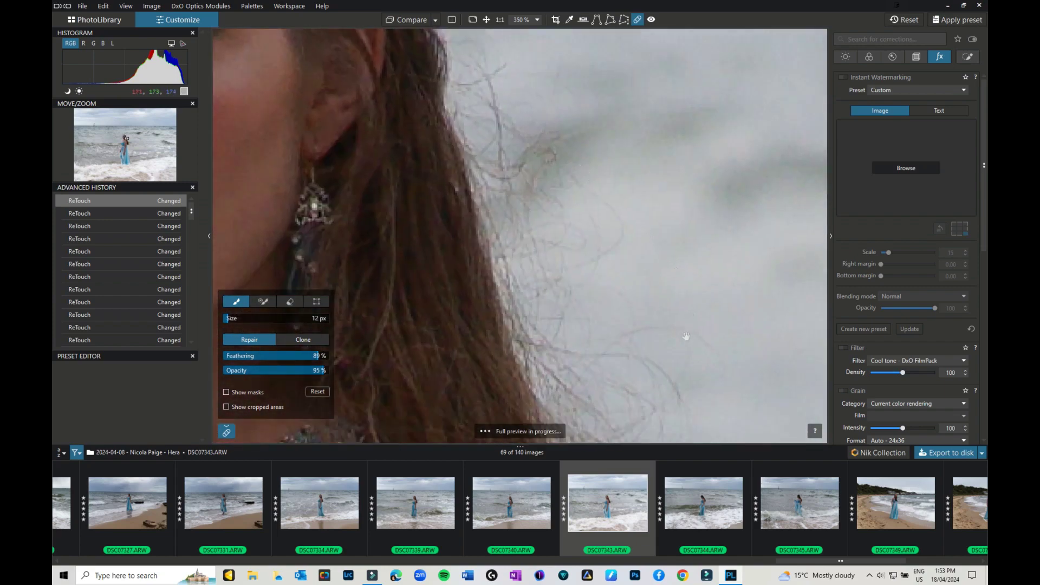
left_click_drag(615, 254, 615, 197)
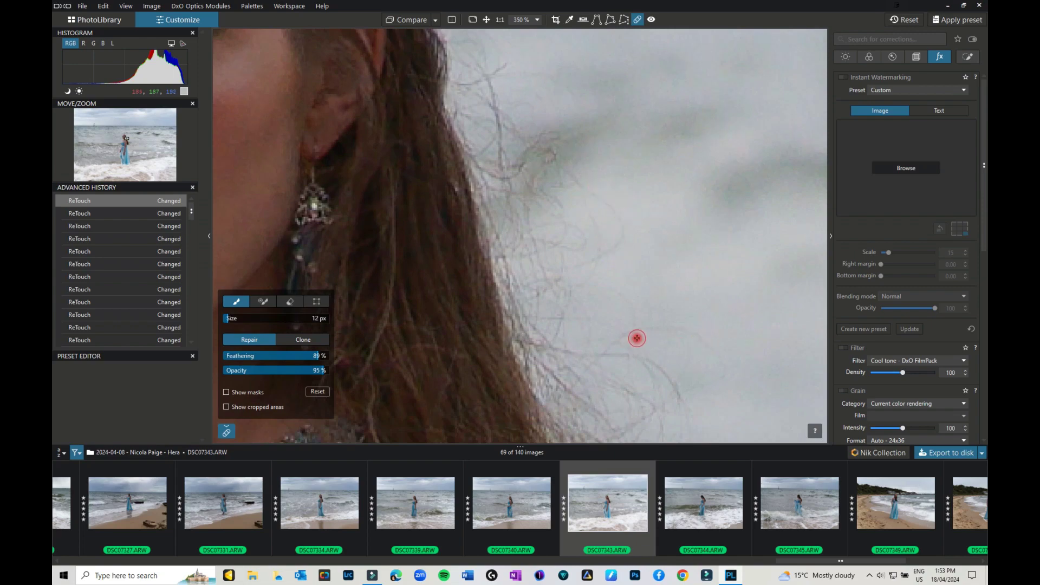
mouse_move(636, 338)
left_mouse_down()
mouse_move(704, 402)
mouse_move(638, 217)
left_mouse_up()
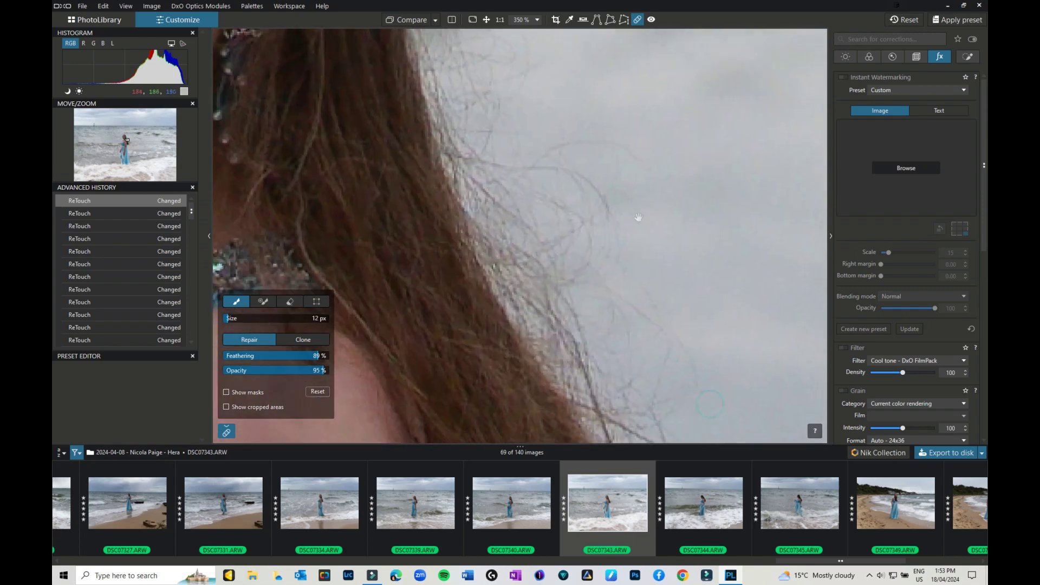
left_click(637, 168)
mouse_move(720, 349)
left_mouse_down()
mouse_move(616, 176)
mouse_move(604, 314)
mouse_move(723, 187)
mouse_move(472, 220)
left_mouse_up()
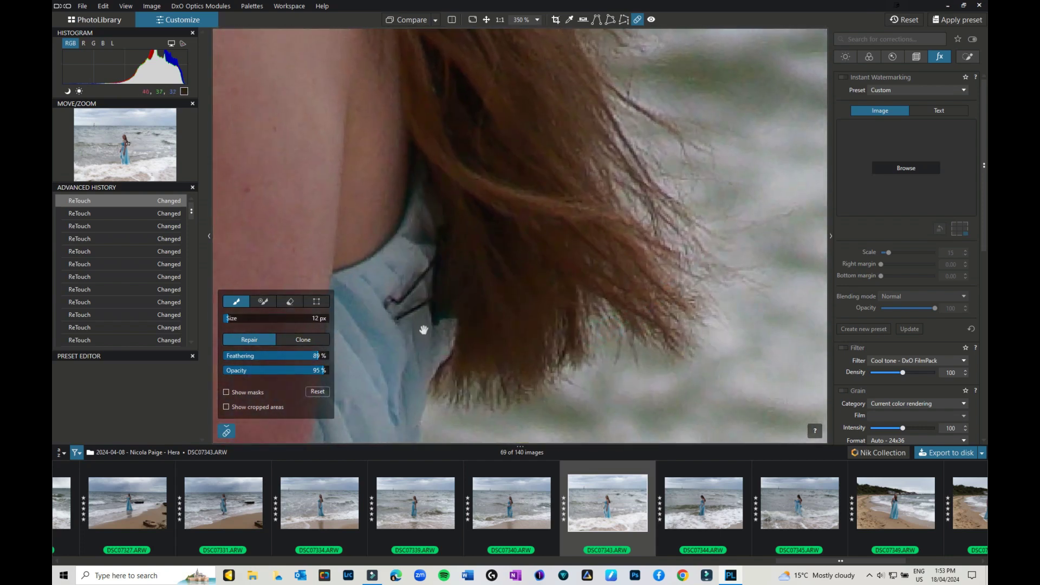
left_click_drag(431, 275, 386, 303)
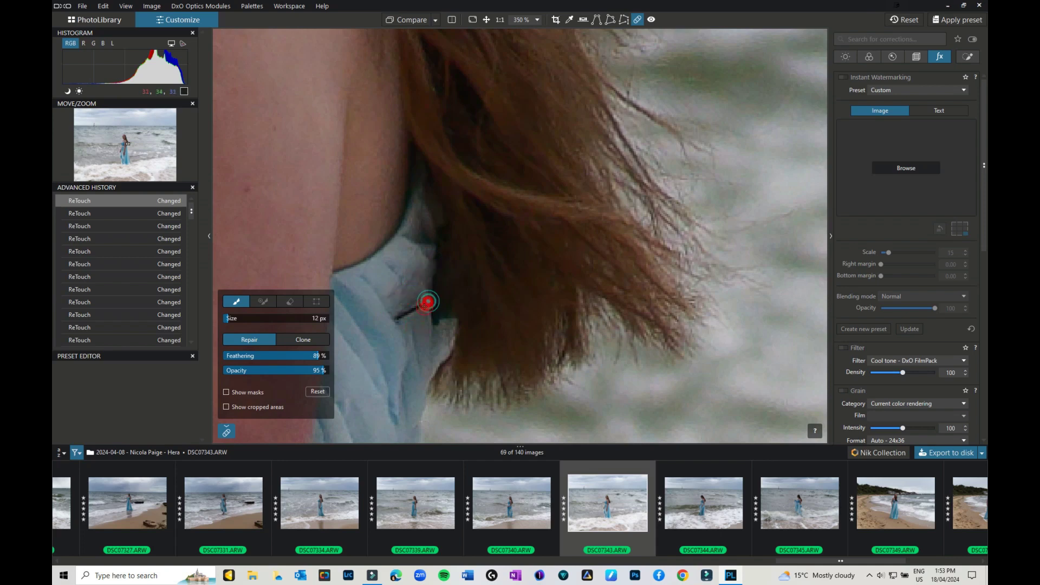
- Repair the five small spots and shadowed area around the collar
mouse_move(429, 302)
left_mouse_down()
mouse_move(393, 319)
mouse_move(440, 245)
left_mouse_up()
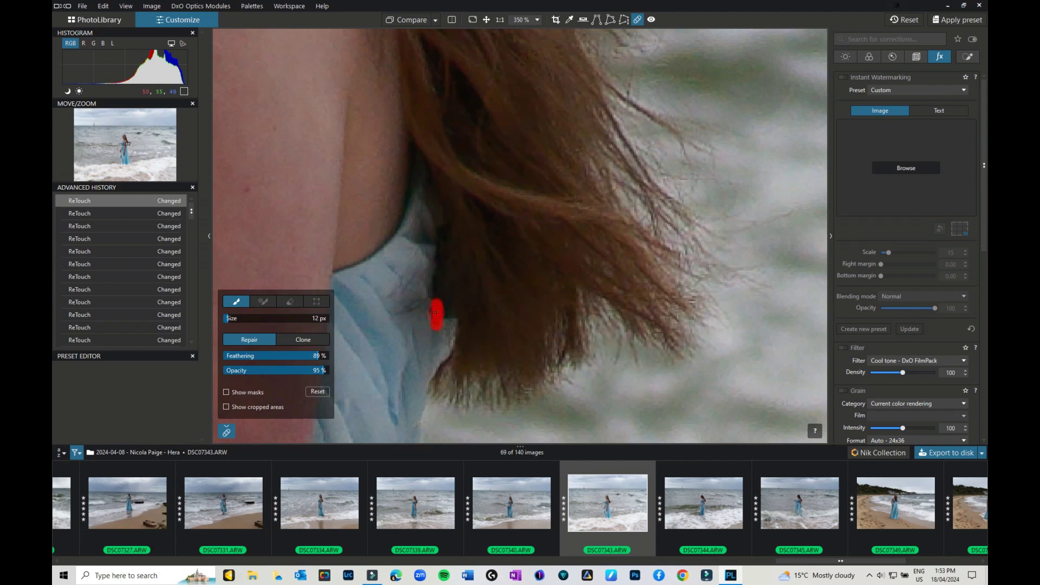
left_click_drag(441, 244, 438, 252)
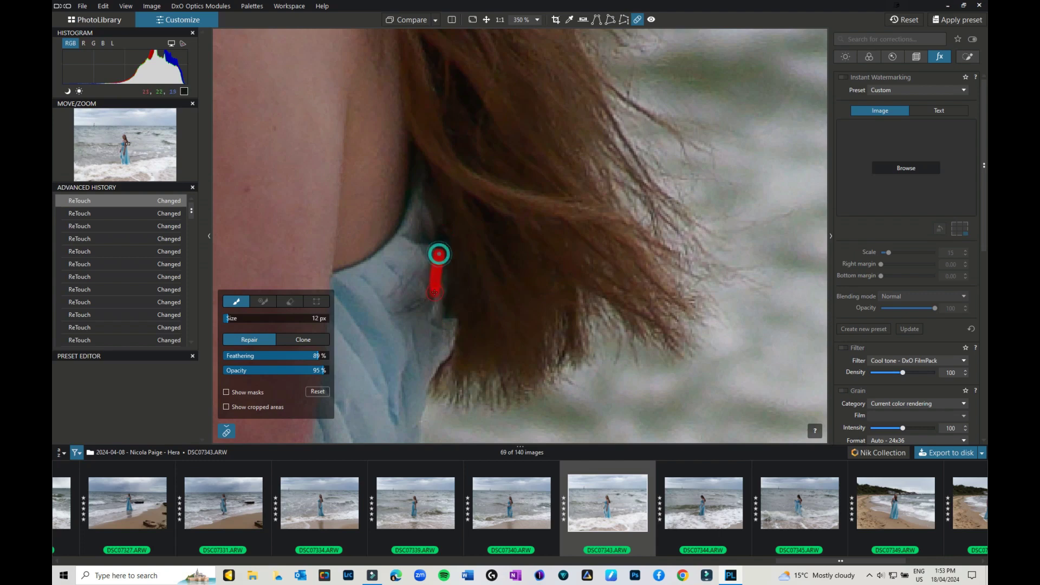
left_click_drag(443, 294, 442, 298)
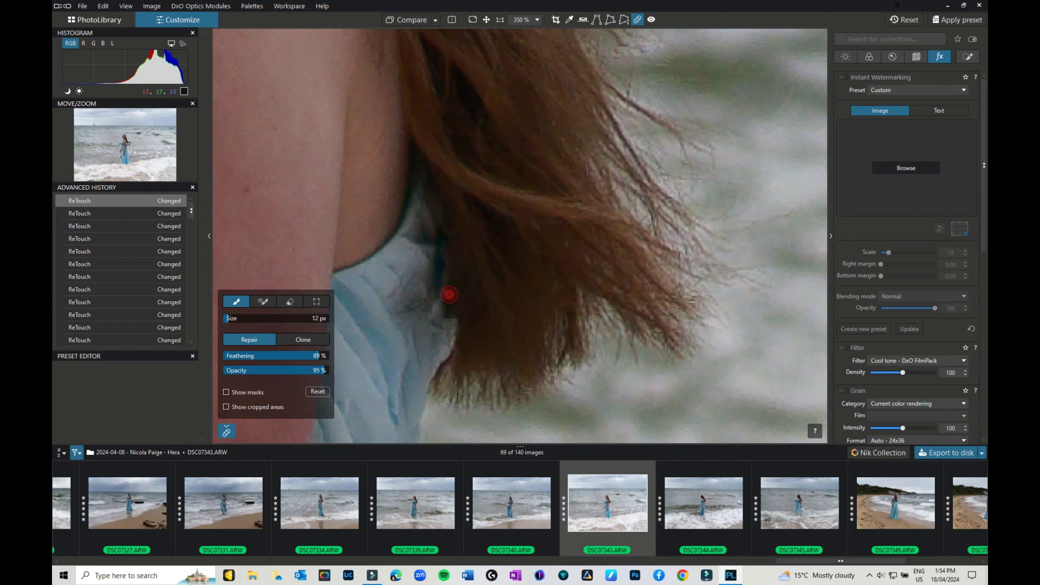
left_click_drag(456, 348, 504, 307)
left_click_drag(517, 254, 502, 264)
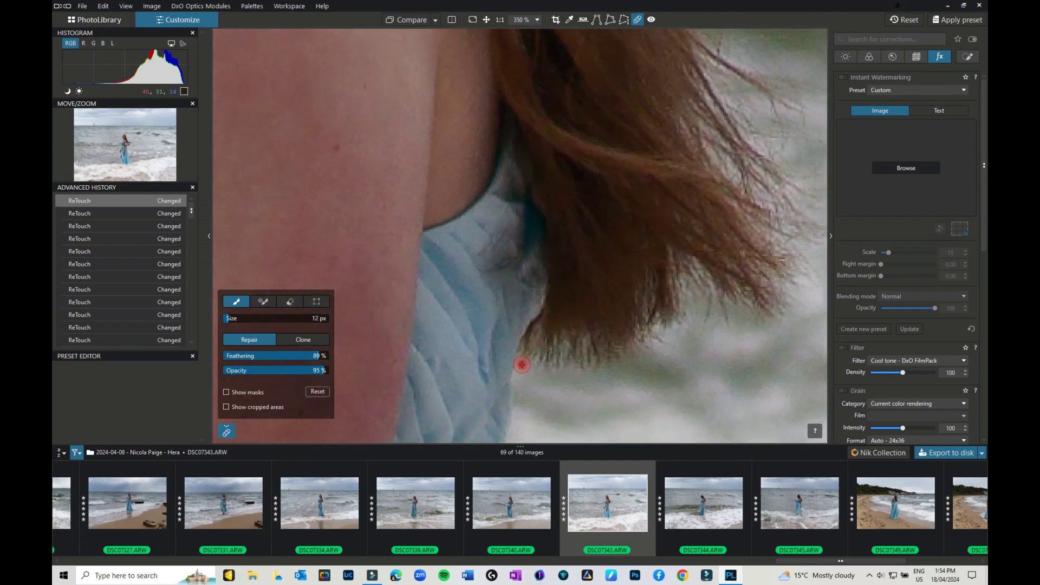
- Repair the spots below the belt and on it, plus a blemish on the upper arm
left_click_drag(459, 379, 701, 220)
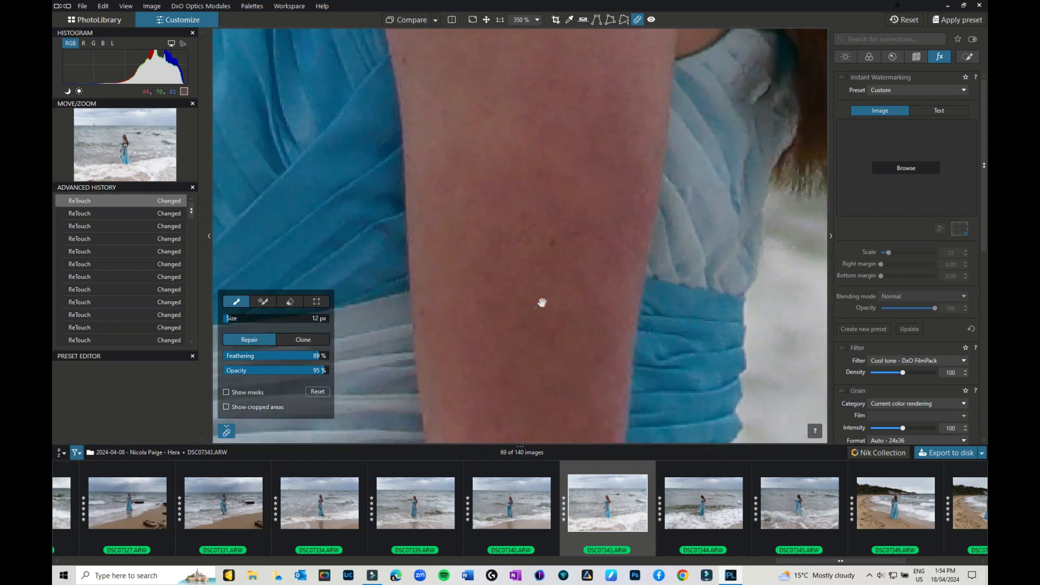
left_click_drag(541, 302, 748, 154)
left_click_drag(511, 242, 682, 153)
left_click_drag(657, 208, 663, 216)
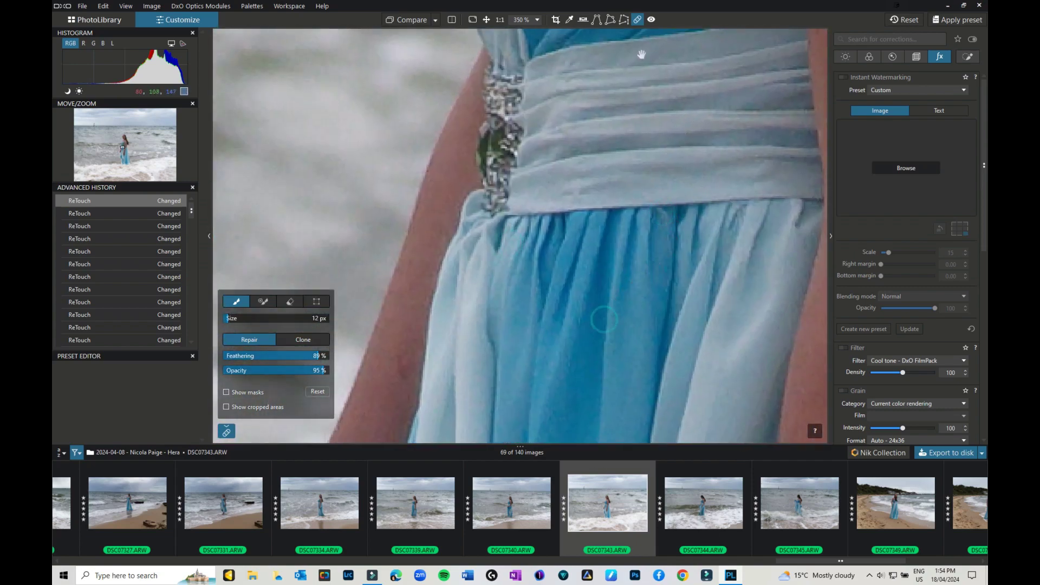
left_click_drag(642, 51, 525, 139)
left_click_drag(440, 95, 441, 114)
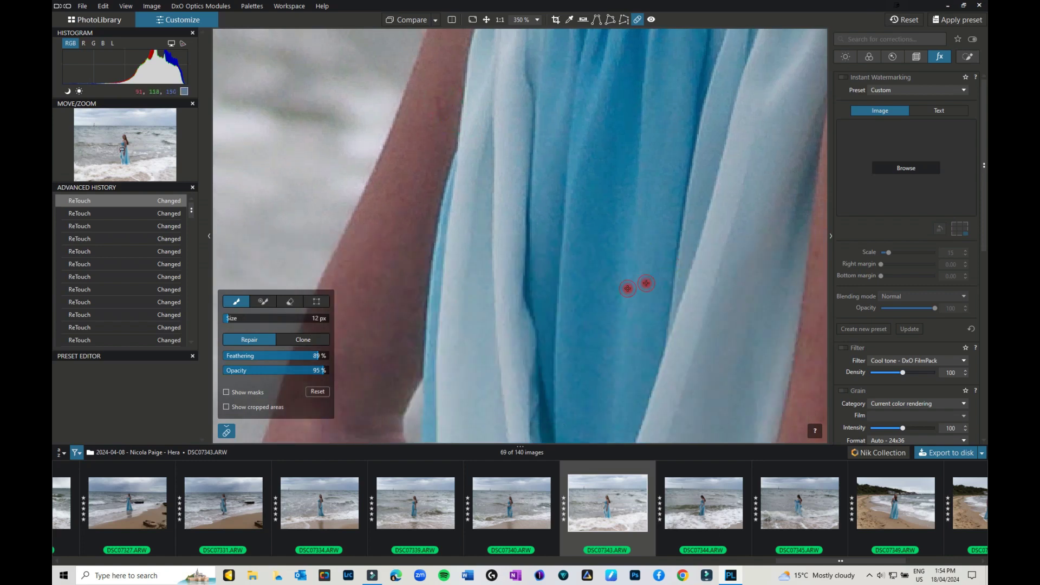
- Fit the whole photo in view and put away the Repair tool
key("ctrl+0")
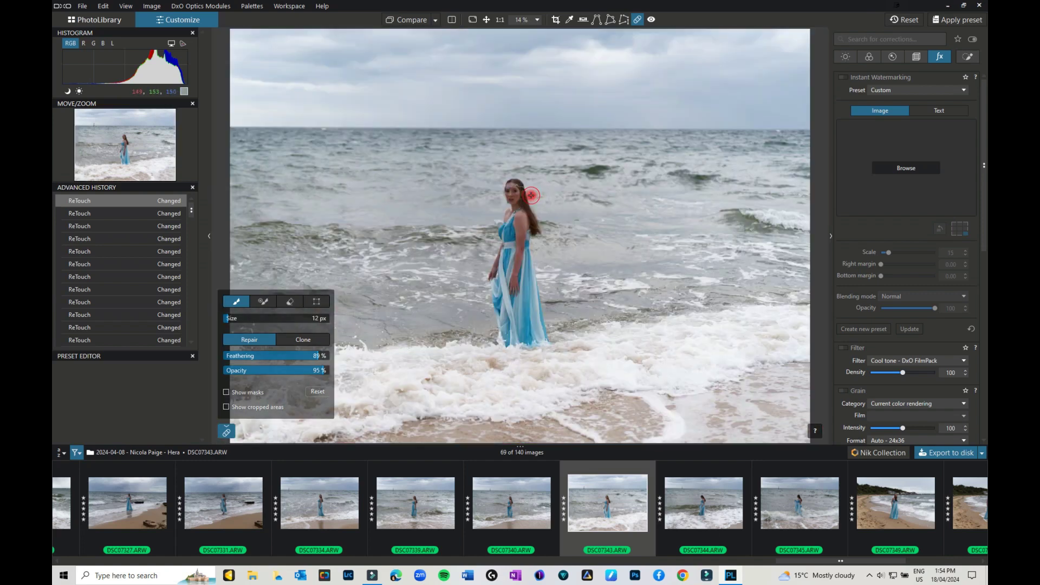
key("Escape")
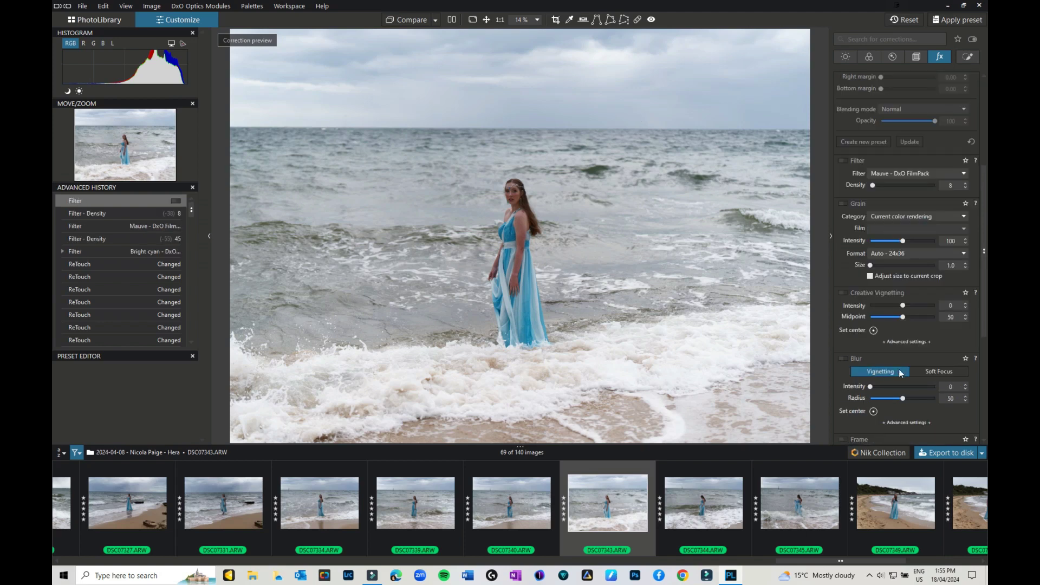
scroll(900, 373, "down", 1)
scroll(899, 373, "down", 2)
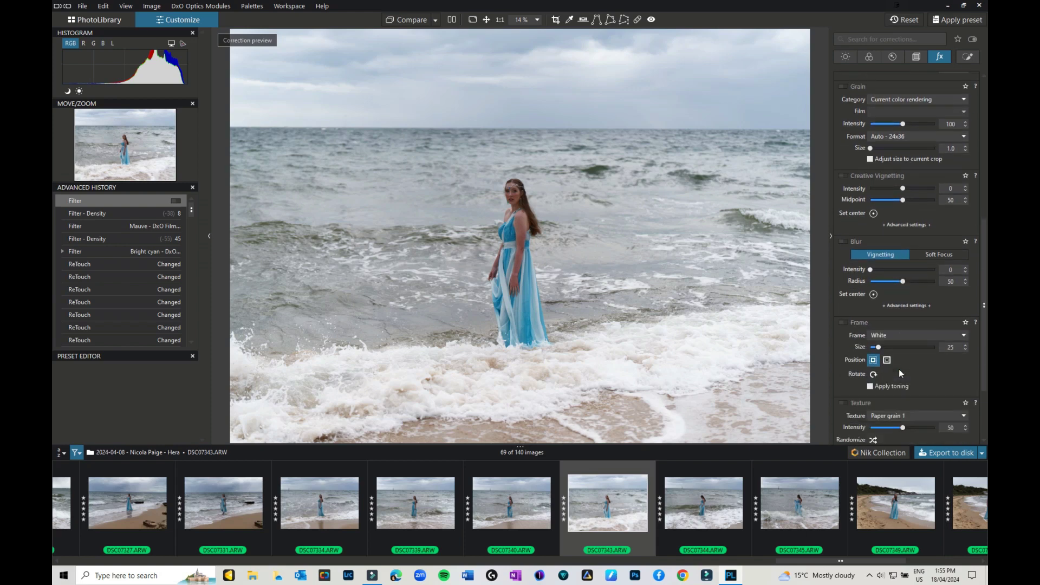
scroll(899, 369, "down", 1)
scroll(900, 369, "down", 1)
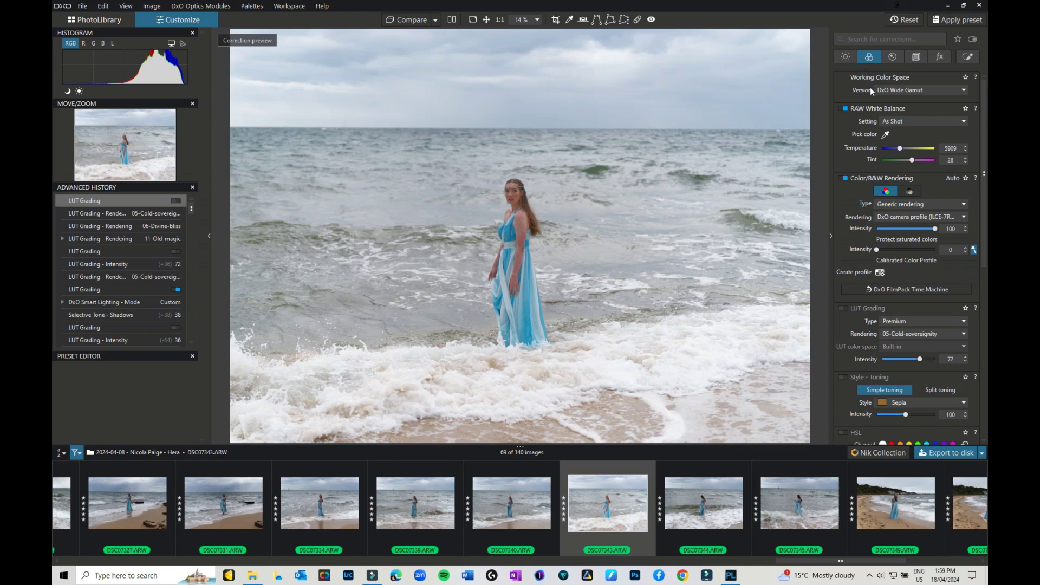
- Enable LUT Grading with the 05-Cold-sovereignty rendering at intensity 84
left_click(846, 309)
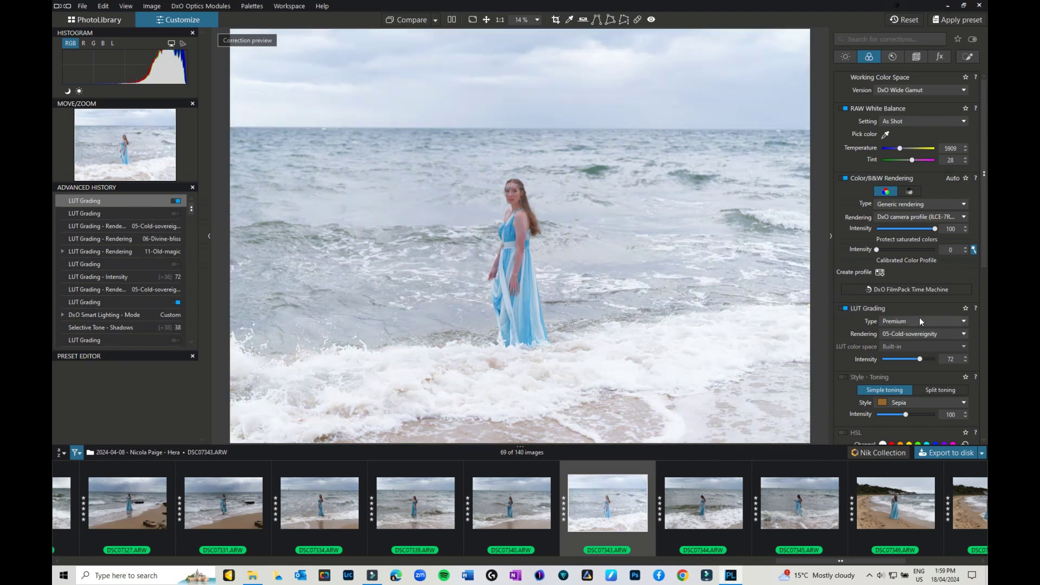
left_click(964, 335)
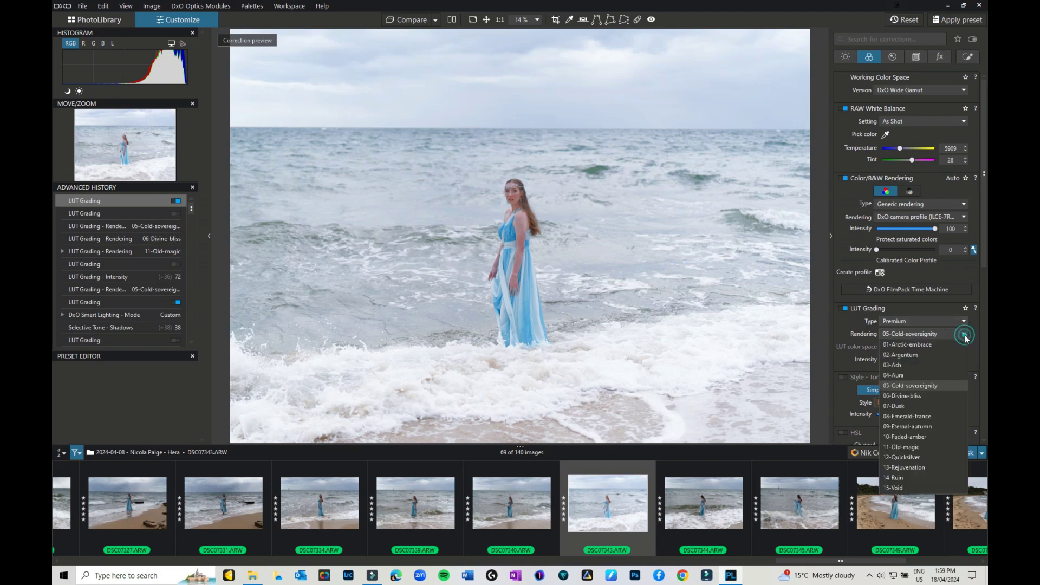
left_click(917, 387)
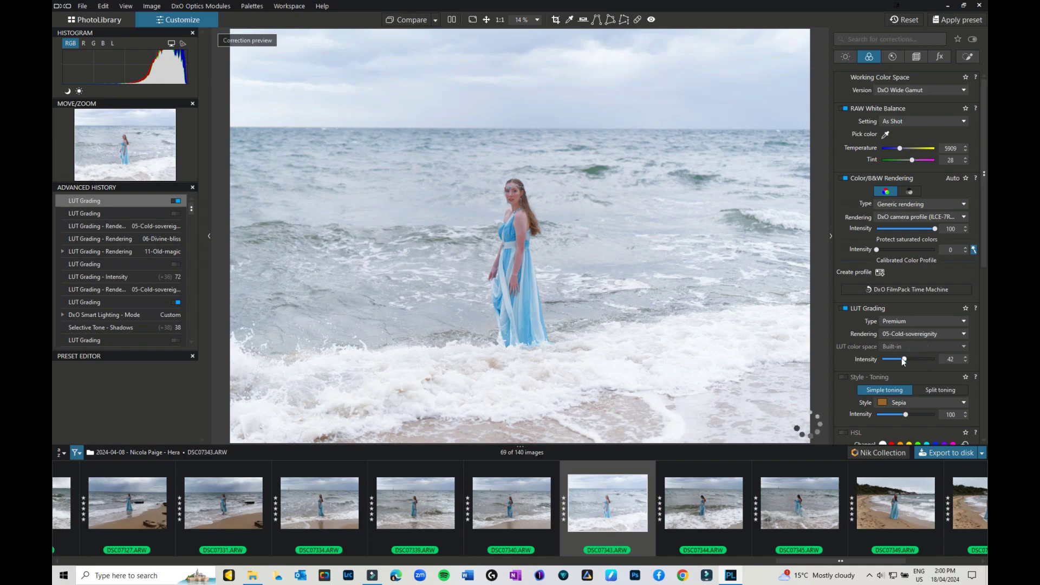
mouse_move(921, 358)
left_mouse_down()
mouse_move(890, 359)
mouse_move(927, 361)
left_mouse_up()
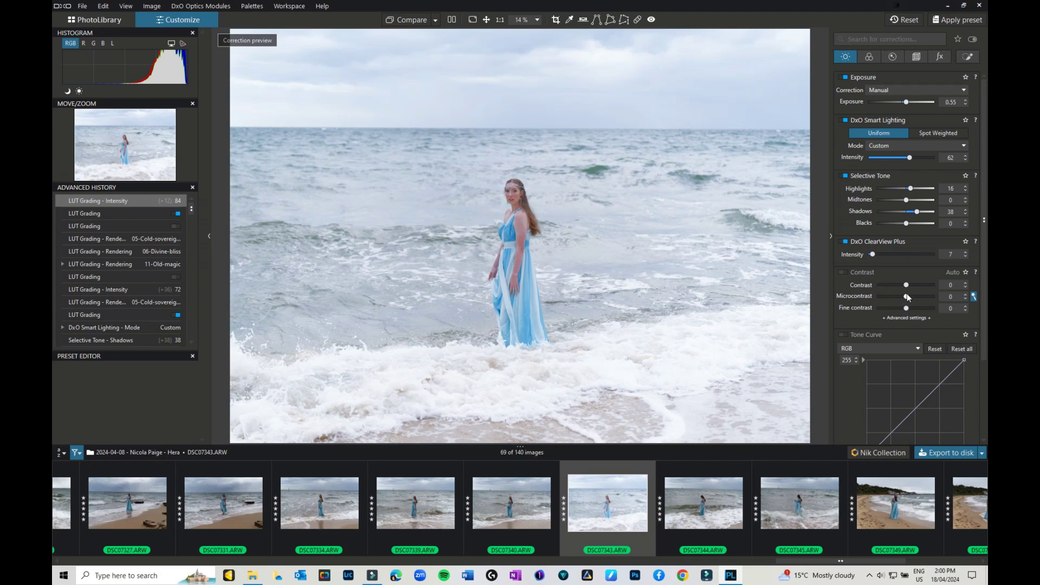
- Set Microcontrast to 21 and Fine contrast to 19 in the Contrast section
left_click_drag(906, 295, 915, 295)
left_click_drag(915, 295, 913, 296)
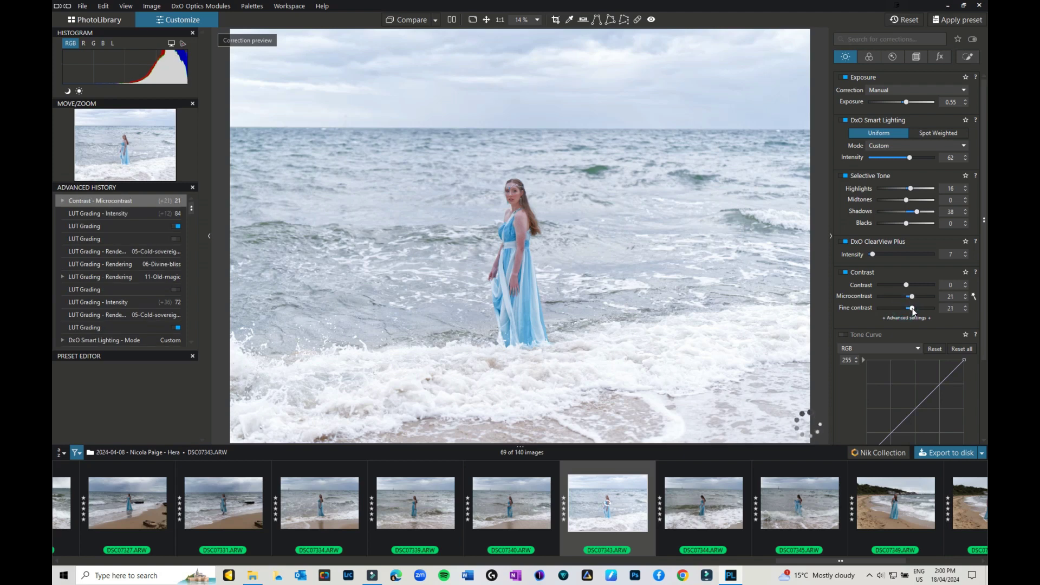
left_click_drag(906, 307, 911, 308)
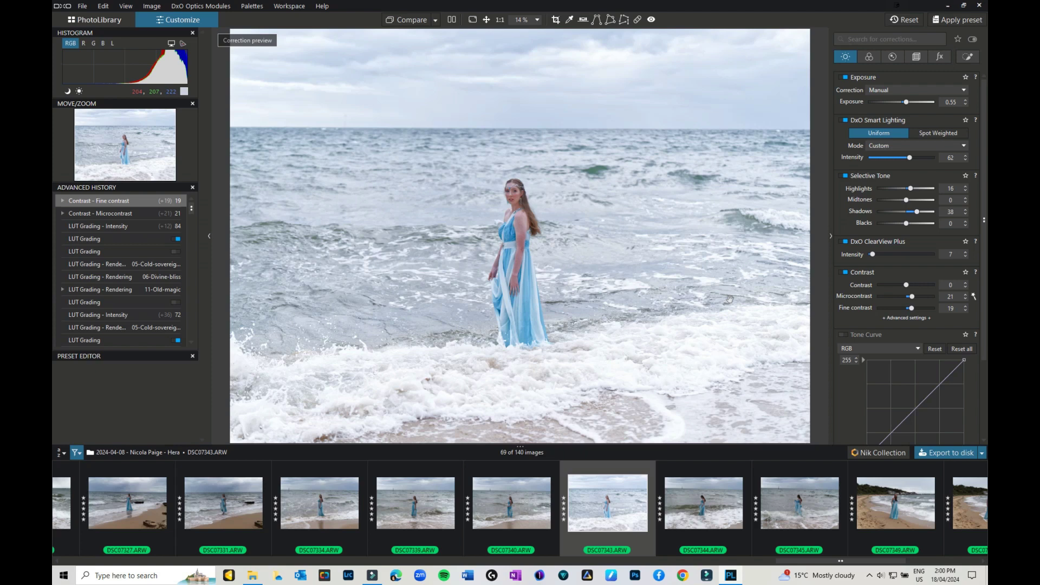
- Lower the Channel Mixer Red value to -13 in the colour corrections
left_click(869, 56)
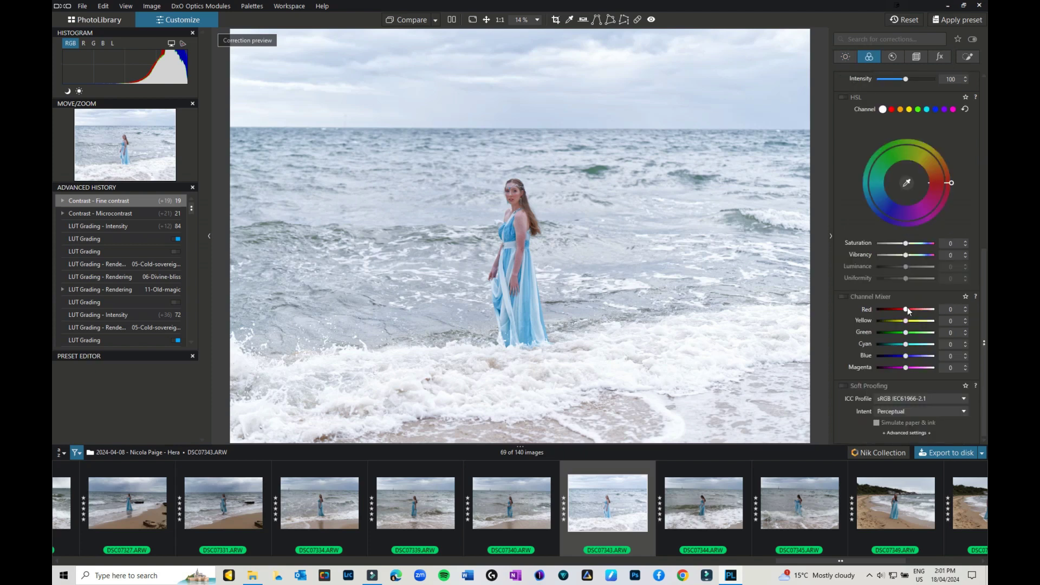
left_click_drag(908, 309, 898, 310)
left_click_drag(897, 309, 903, 311)
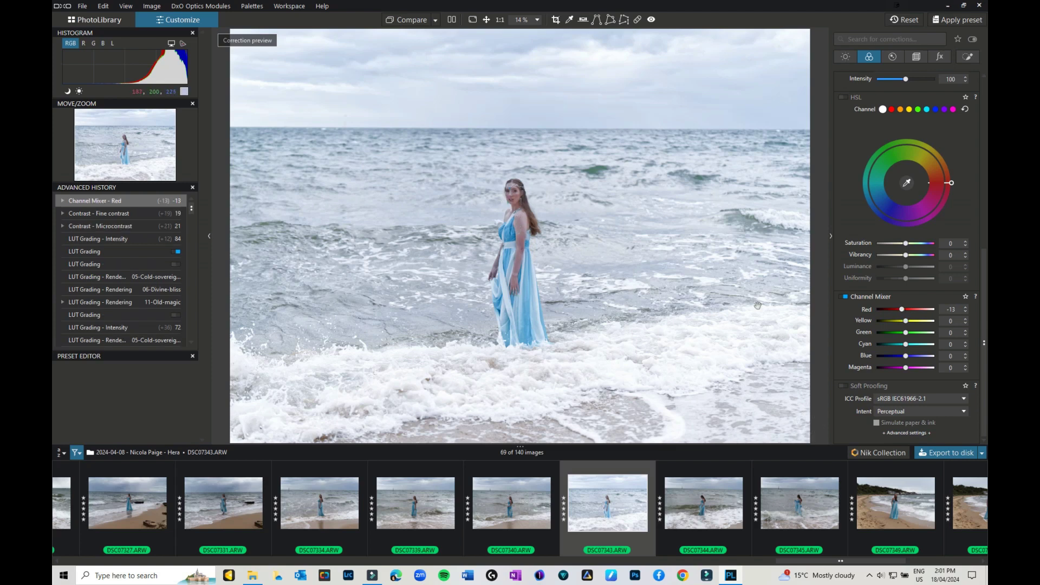
scroll(943, 413, "up", 4)
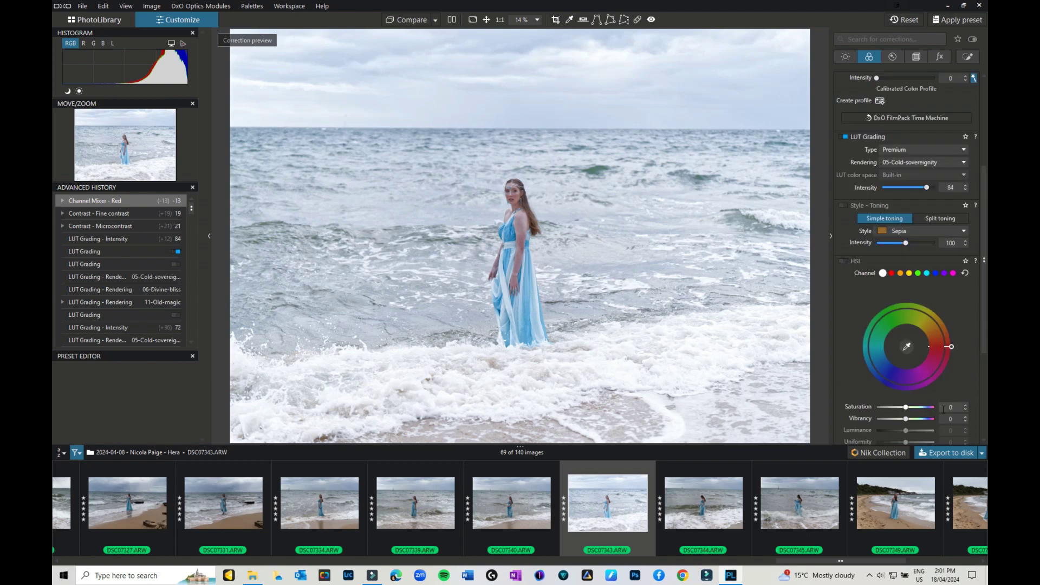
scroll(943, 408, "up", 2)
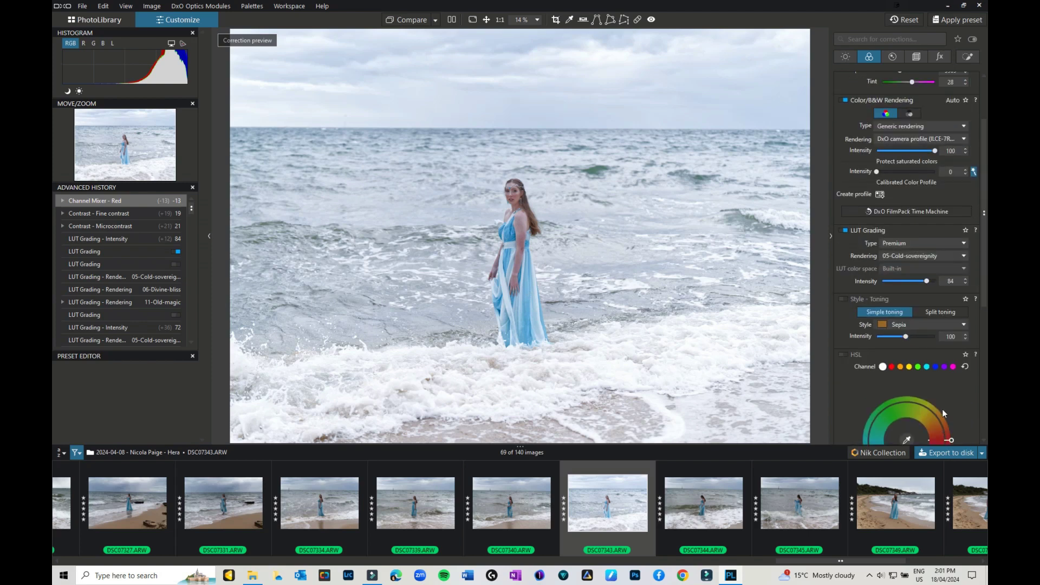